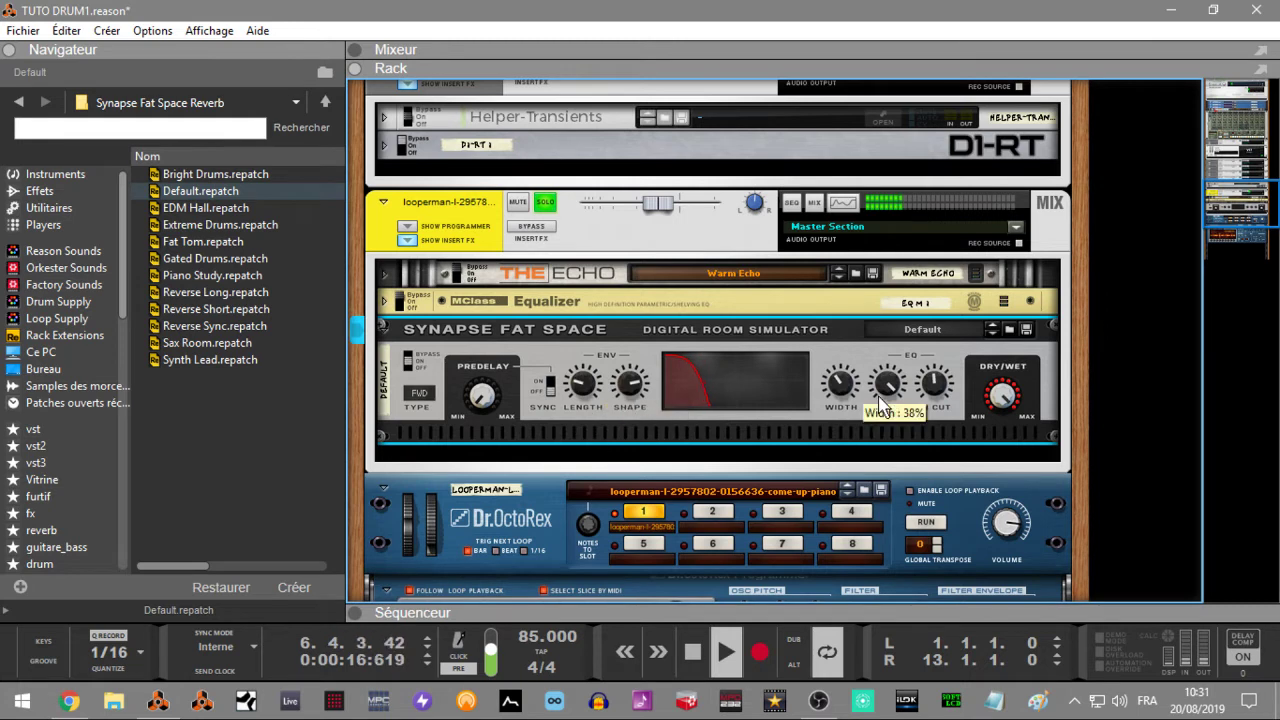
Lower the dry/wet mix of the Synapse Fat Space reverb while the piano loop plays.
key(space)
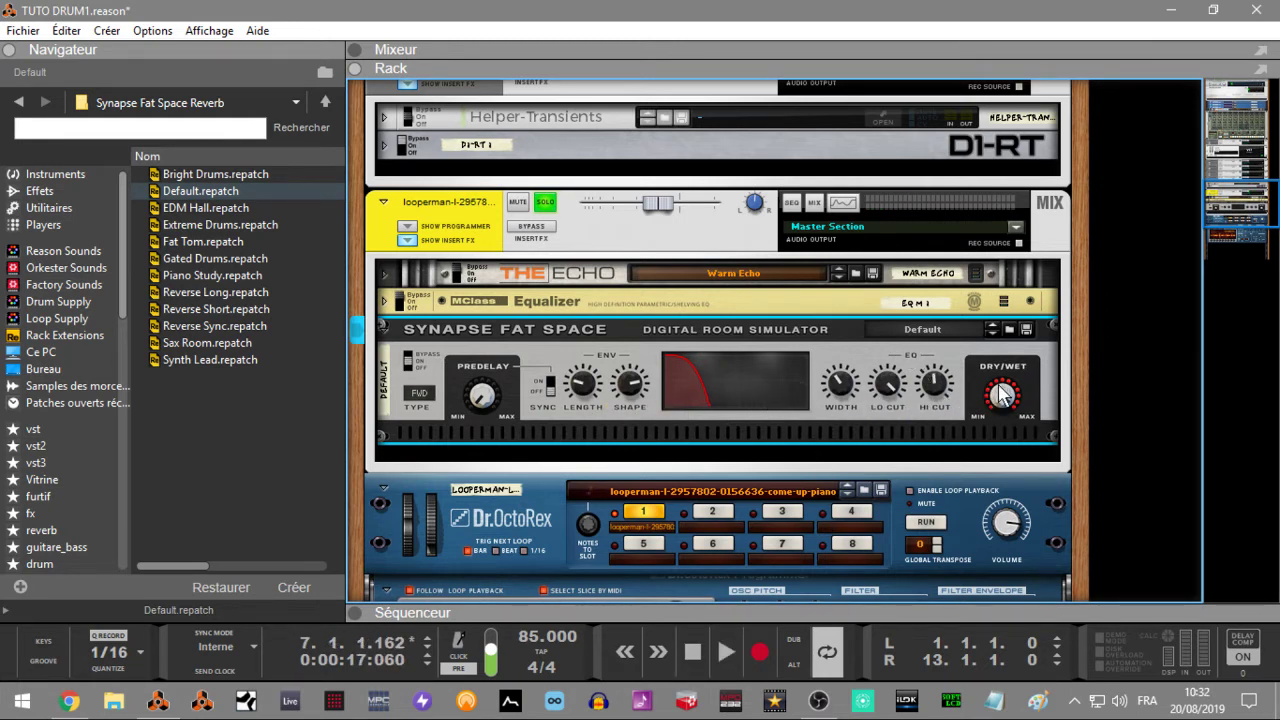
key(space)
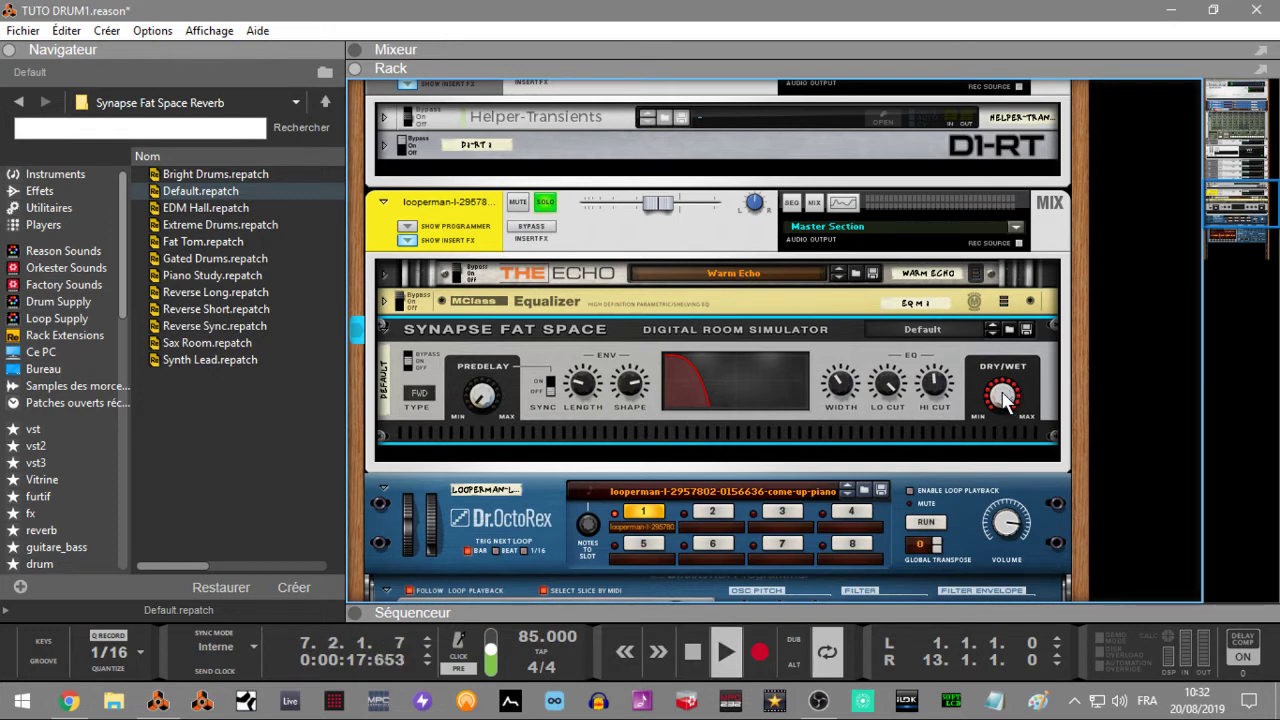
drag(1001, 397, 1008, 445)
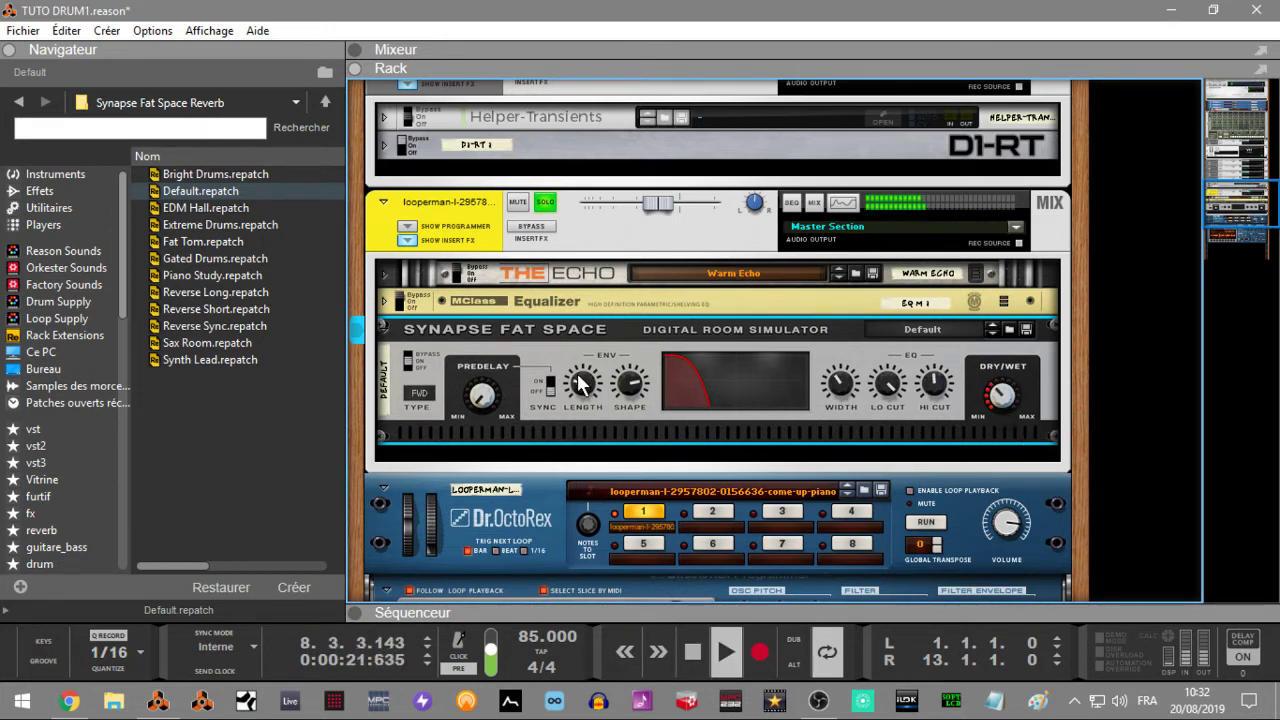
Lower the Fat Space reverb's envelope shape and try different envelope lengths, ending with a medium reverb tail.
drag(580, 386, 645, 416)
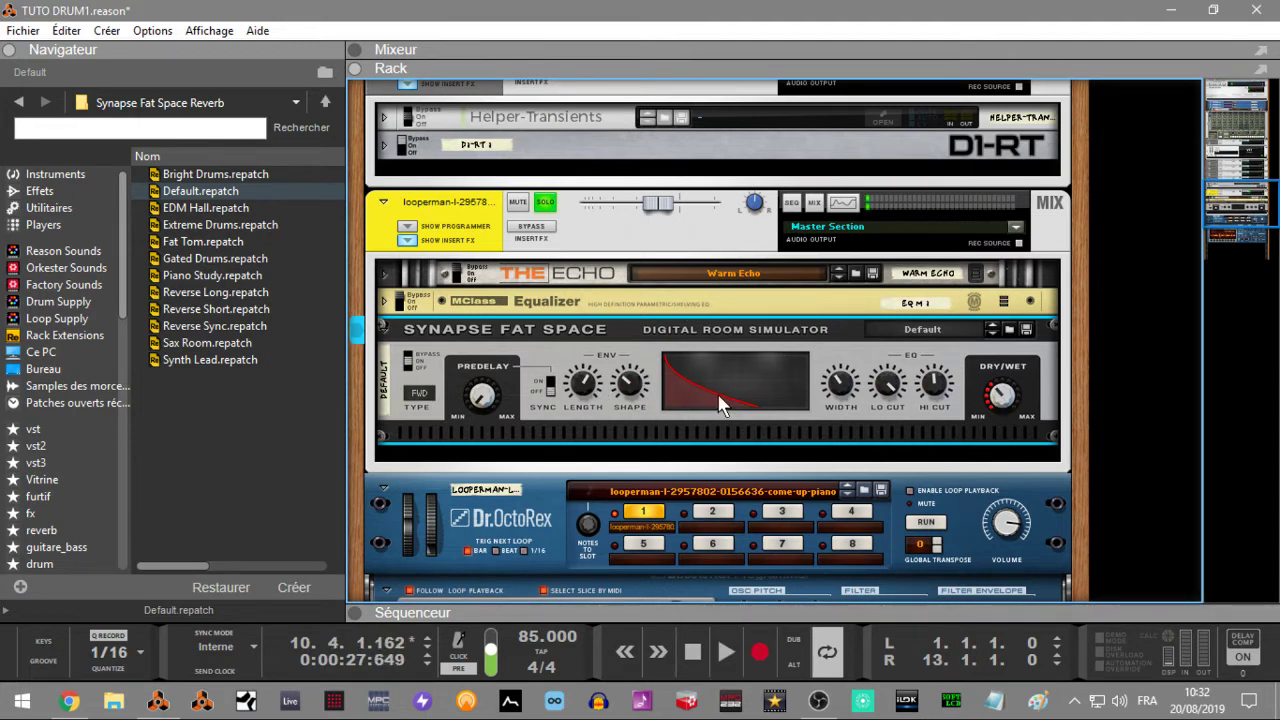
drag(584, 388, 584, 345)
drag(636, 388, 644, 408)
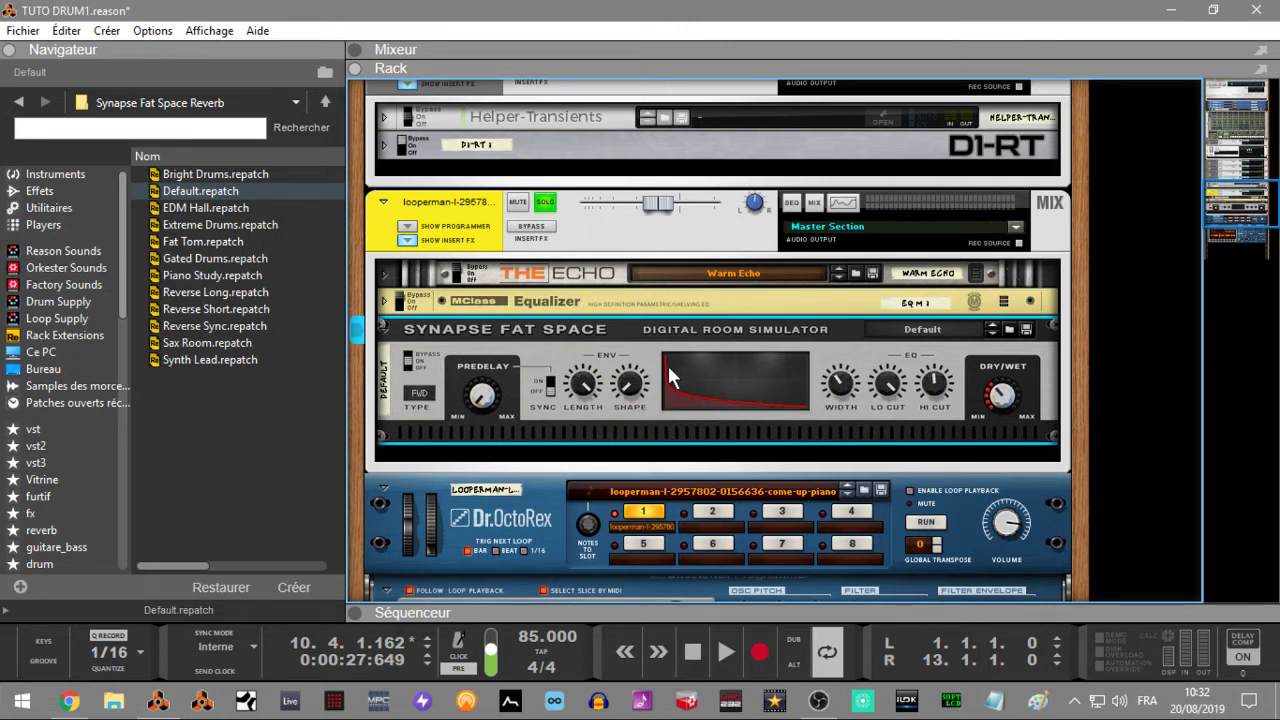
mouse_move(585, 388)
mouse_down()
mouse_move(590, 424)
mouse_move(584, 412)
mouse_up()
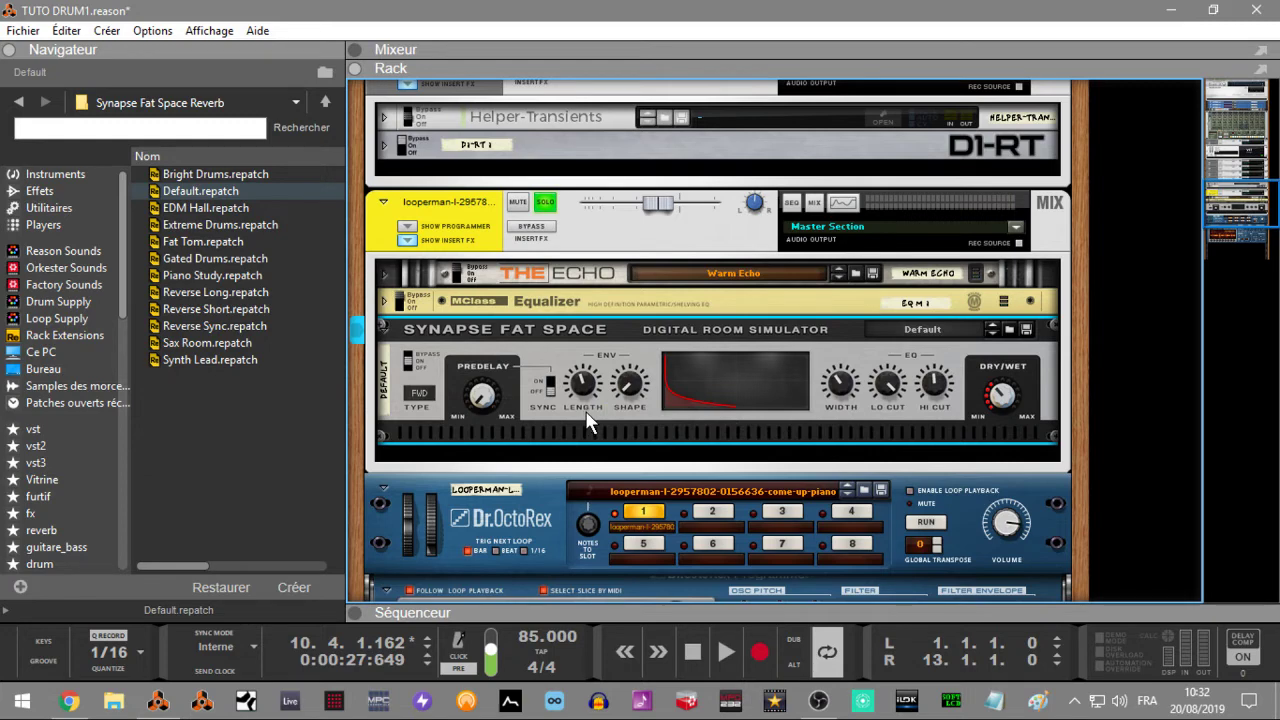
Inspect the insert's rear cabling, replace the Fat Space reverb with the Synapse DR-1 Deep Reverb, and audition the loop from the start.
key(Tab)
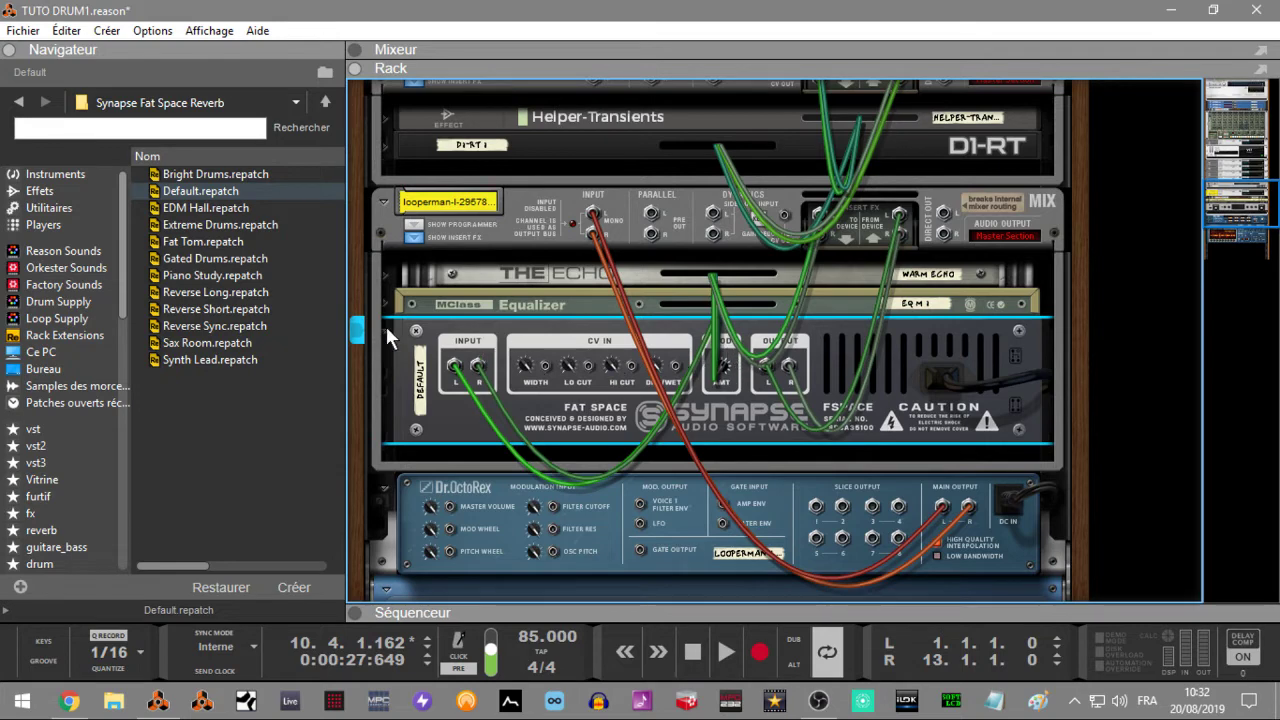
key(Tab)
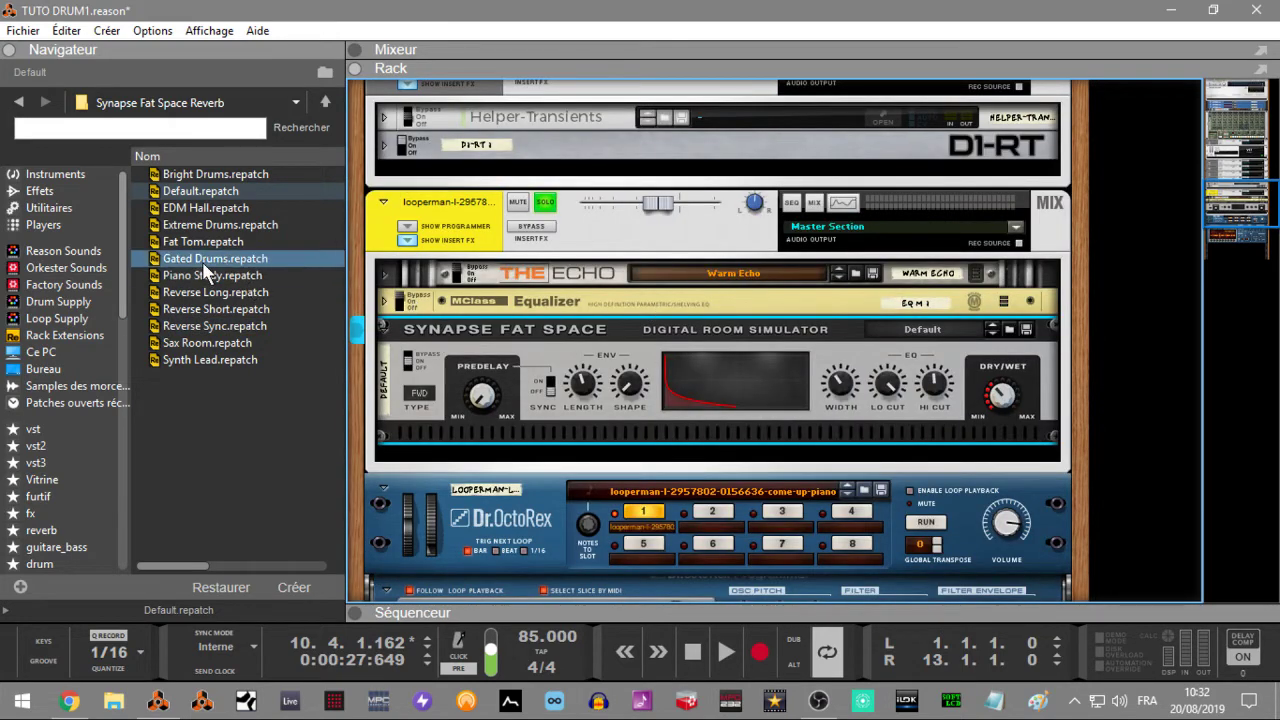
click(64, 189)
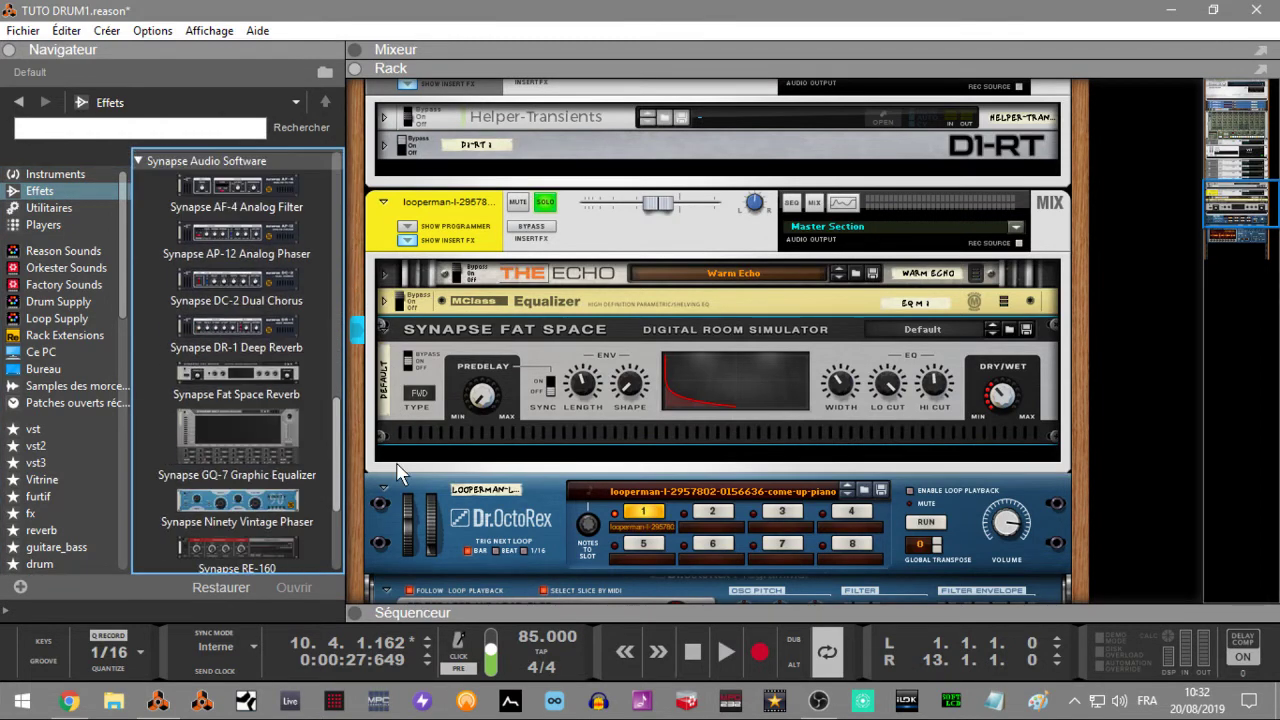
drag(290, 428, 656, 379)
key(KP_0)
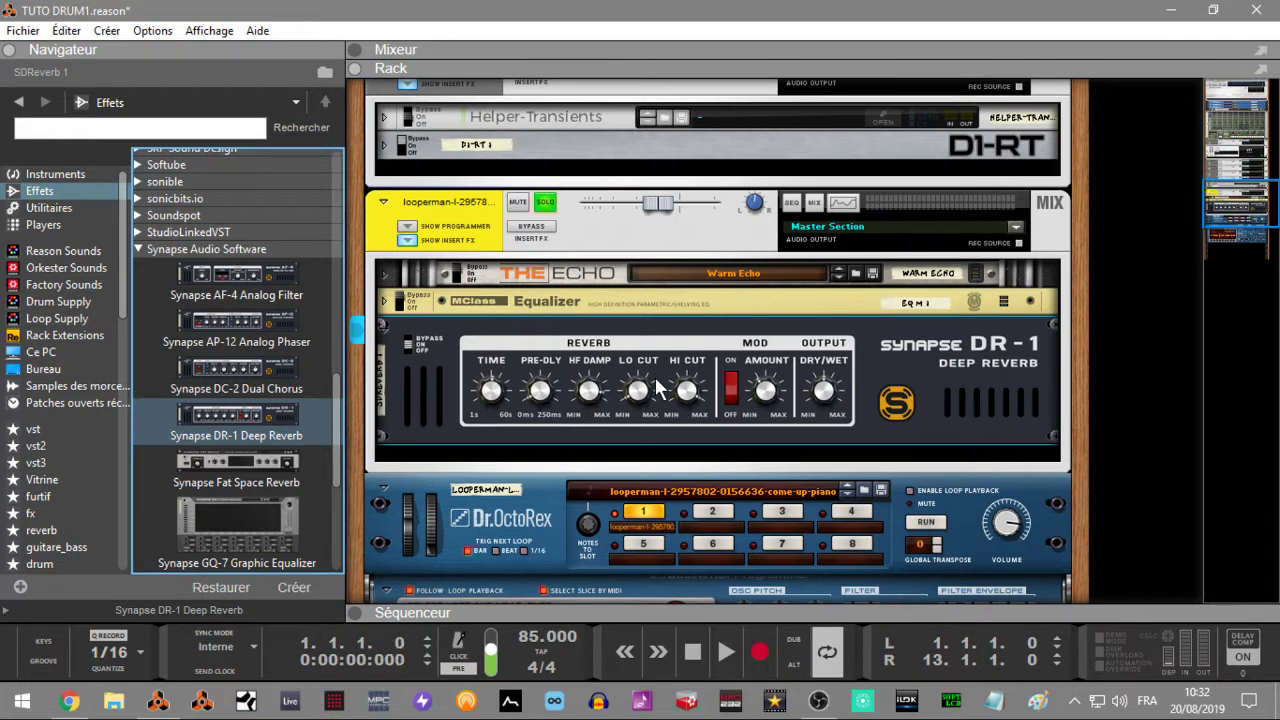
key(space)
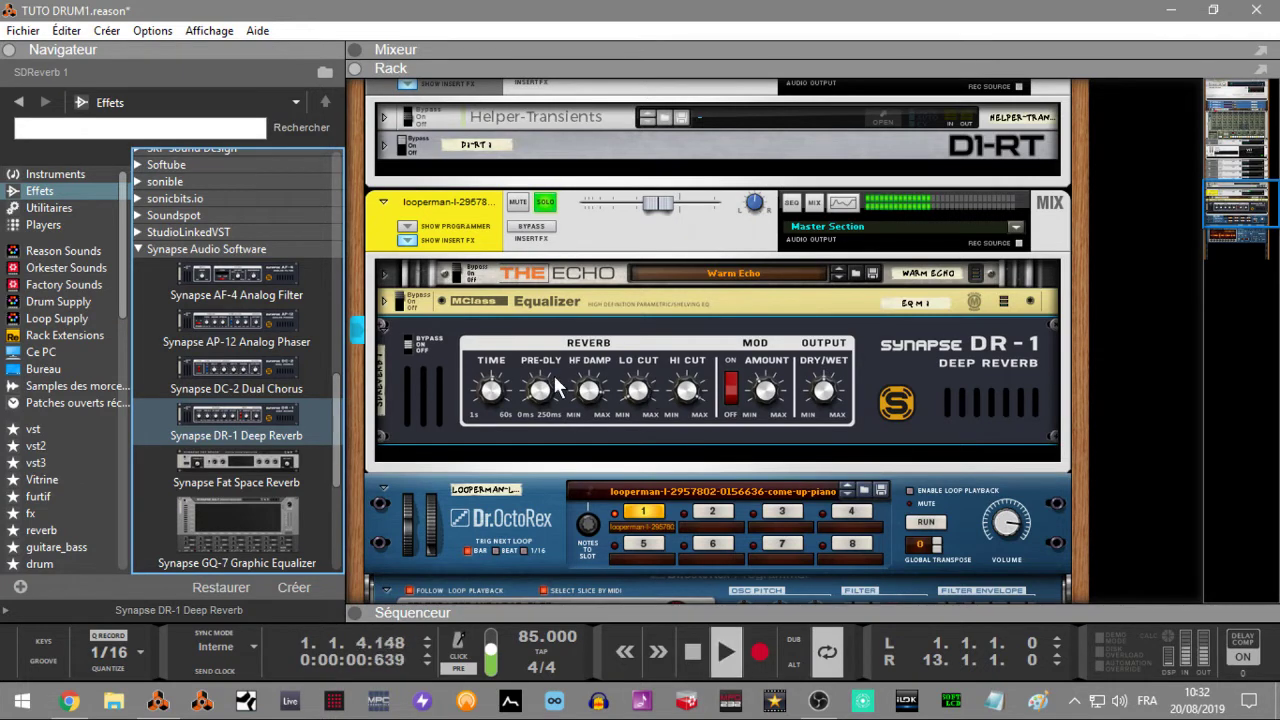
key(space)
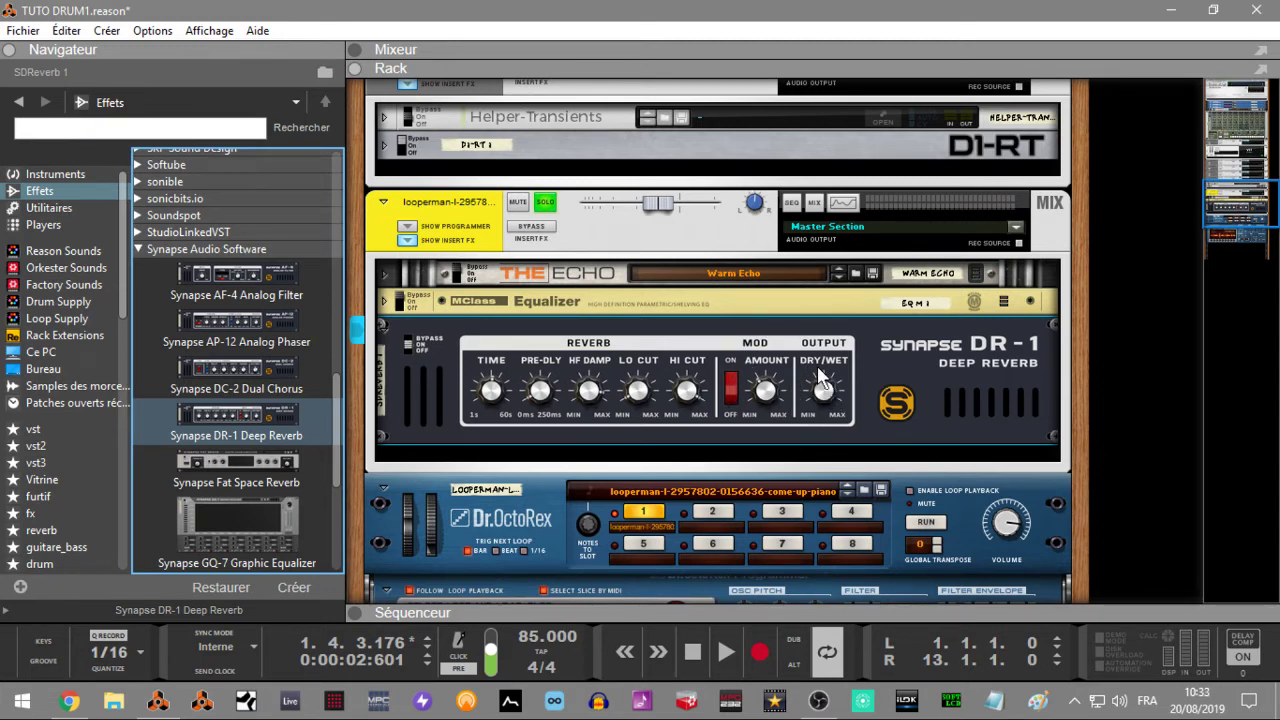
Set the DR-1's dry/wet mix to 100% and adjust its modulation amount and high cut during playback.
drag(754, 401, 736, 366)
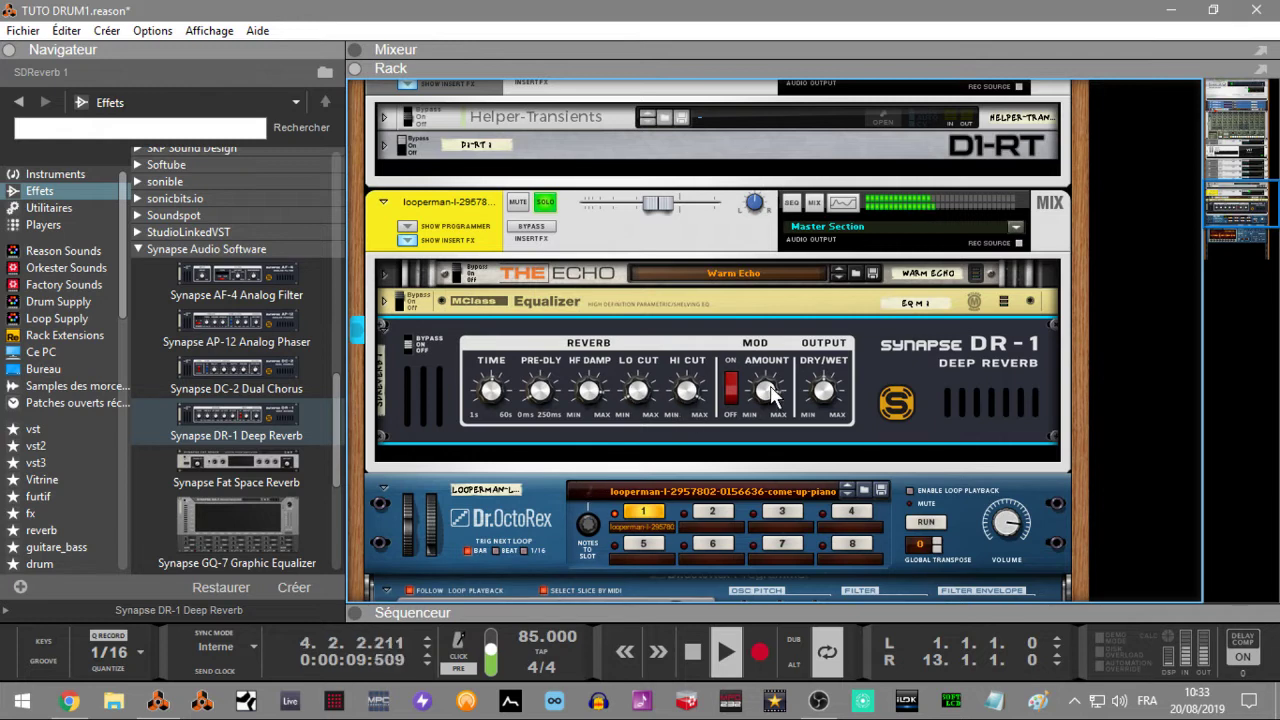
drag(823, 392, 793, 326)
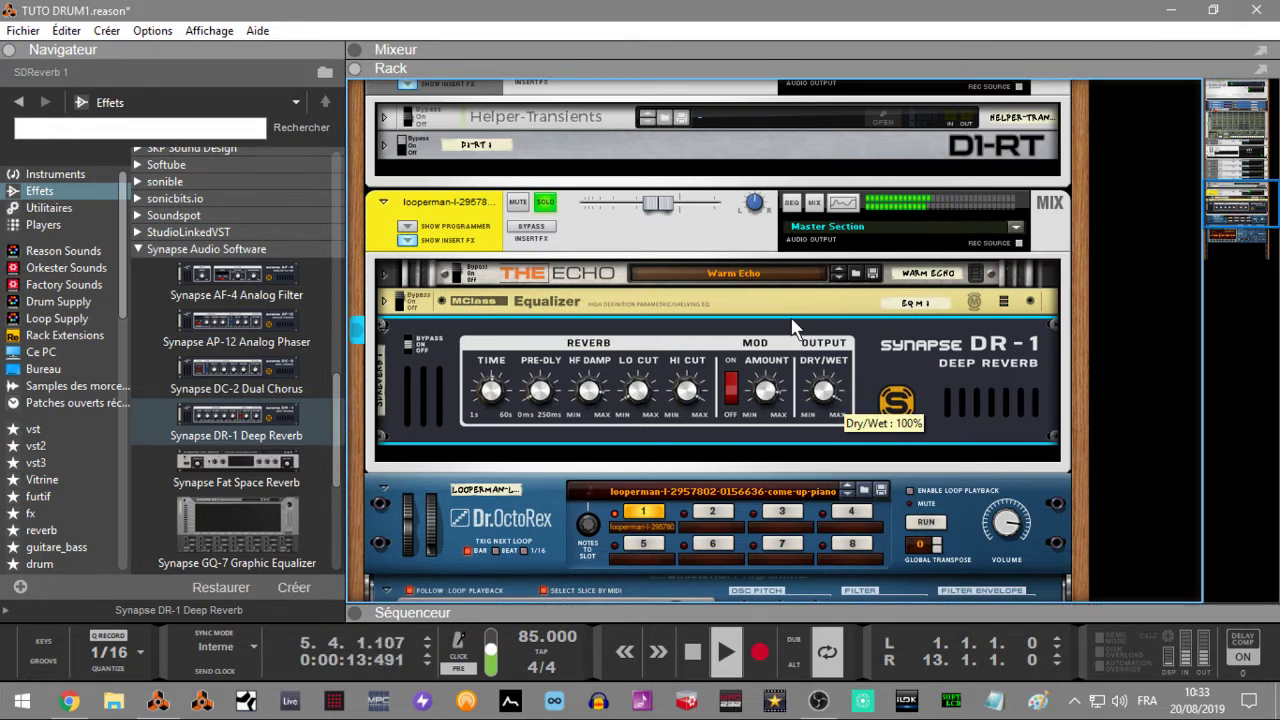
mouse_move(774, 387)
mouse_down()
mouse_move(776, 424)
mouse_move(768, 398)
mouse_up()
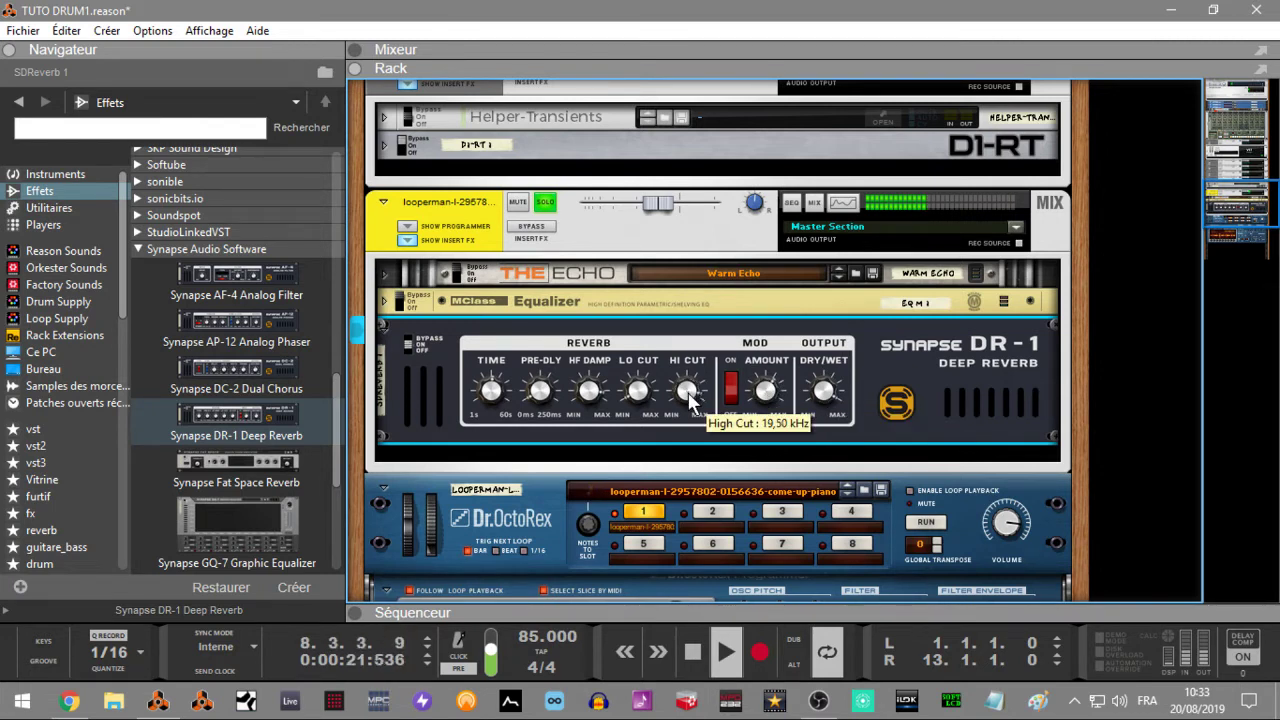
drag(688, 396, 538, 392)
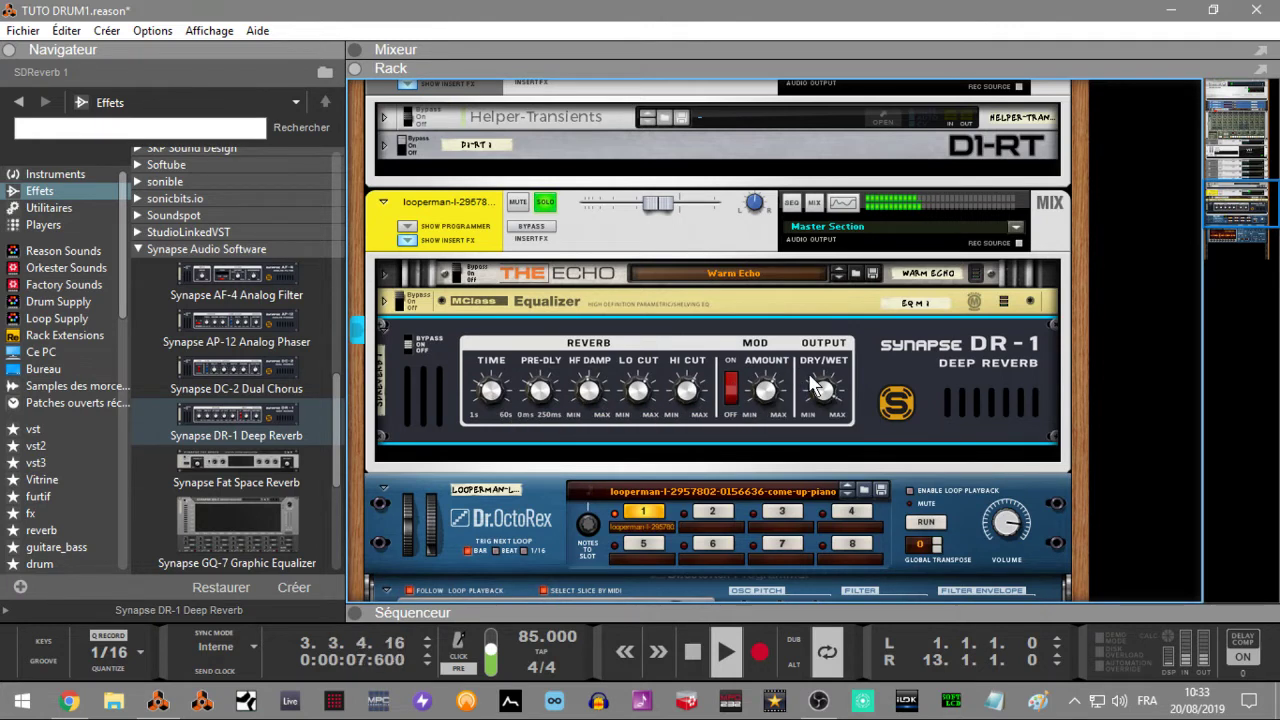
scroll(822, 402, down, 3)
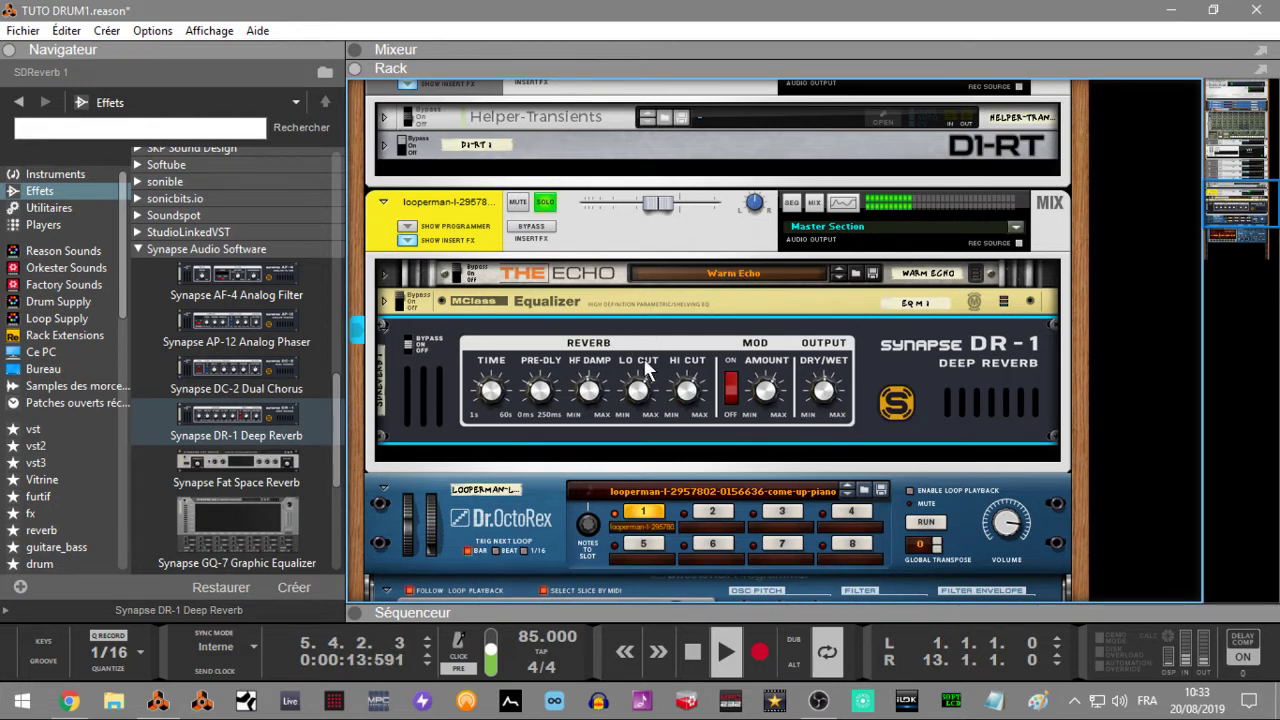
key(space)
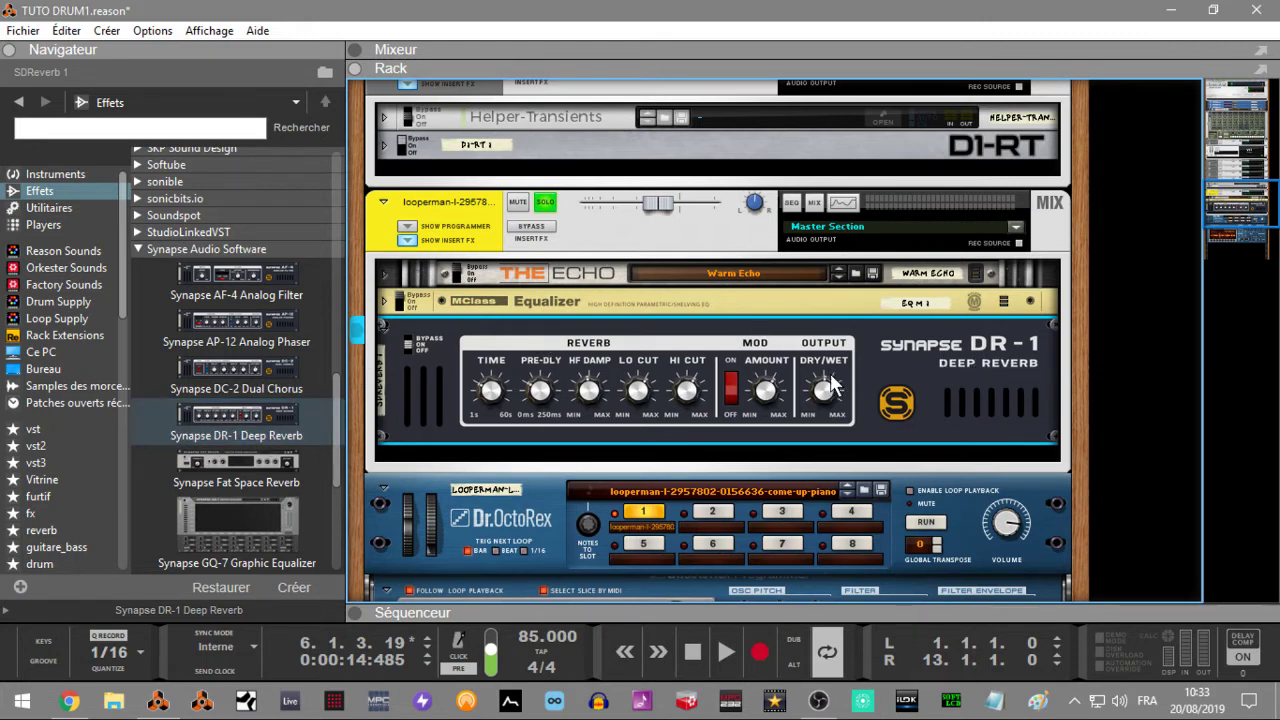
Replace the DR-1 reverb with the Synapse DC-2 Dual Chorus and try its type switch while the loop plays.
drag(252, 386, 654, 366)
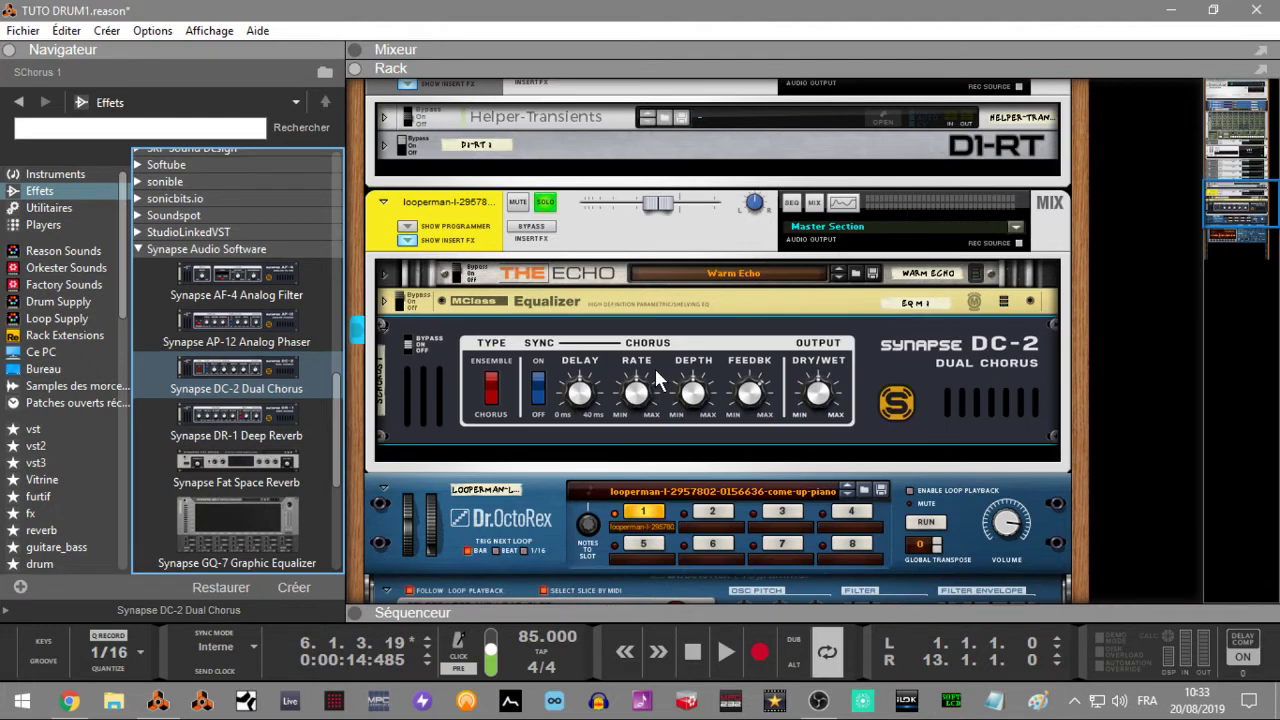
key(space)
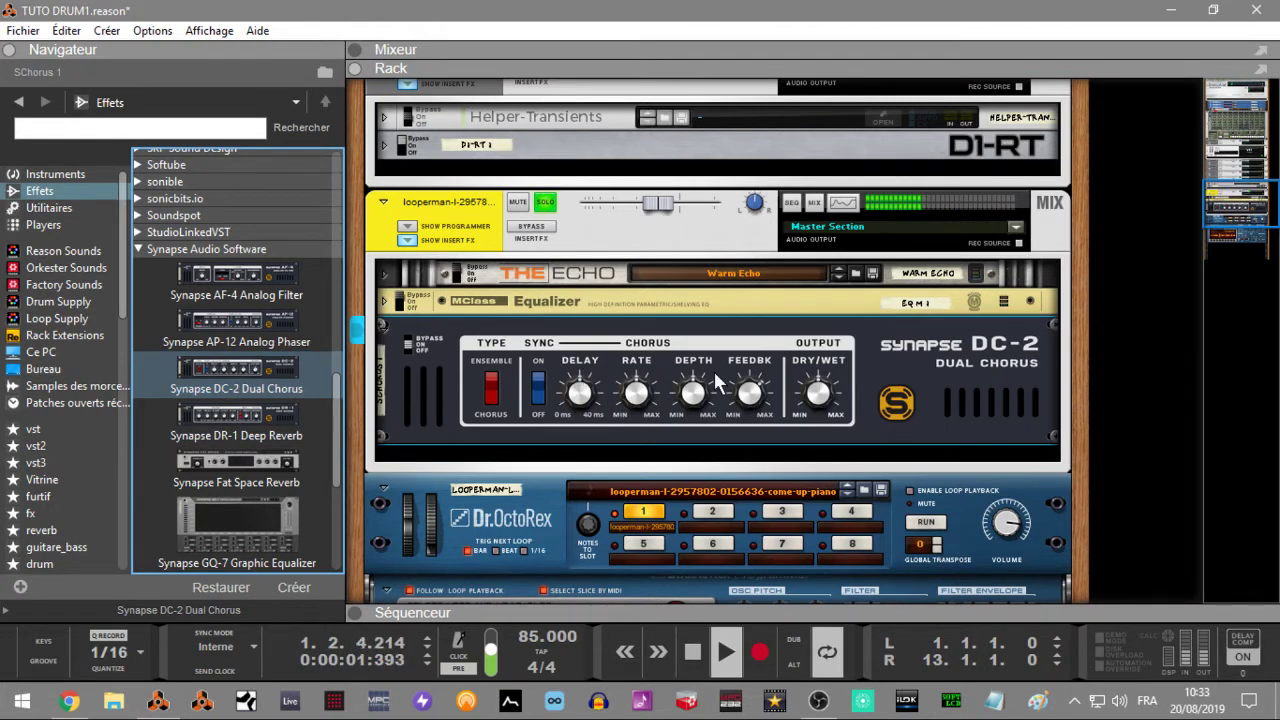
click(491, 388)
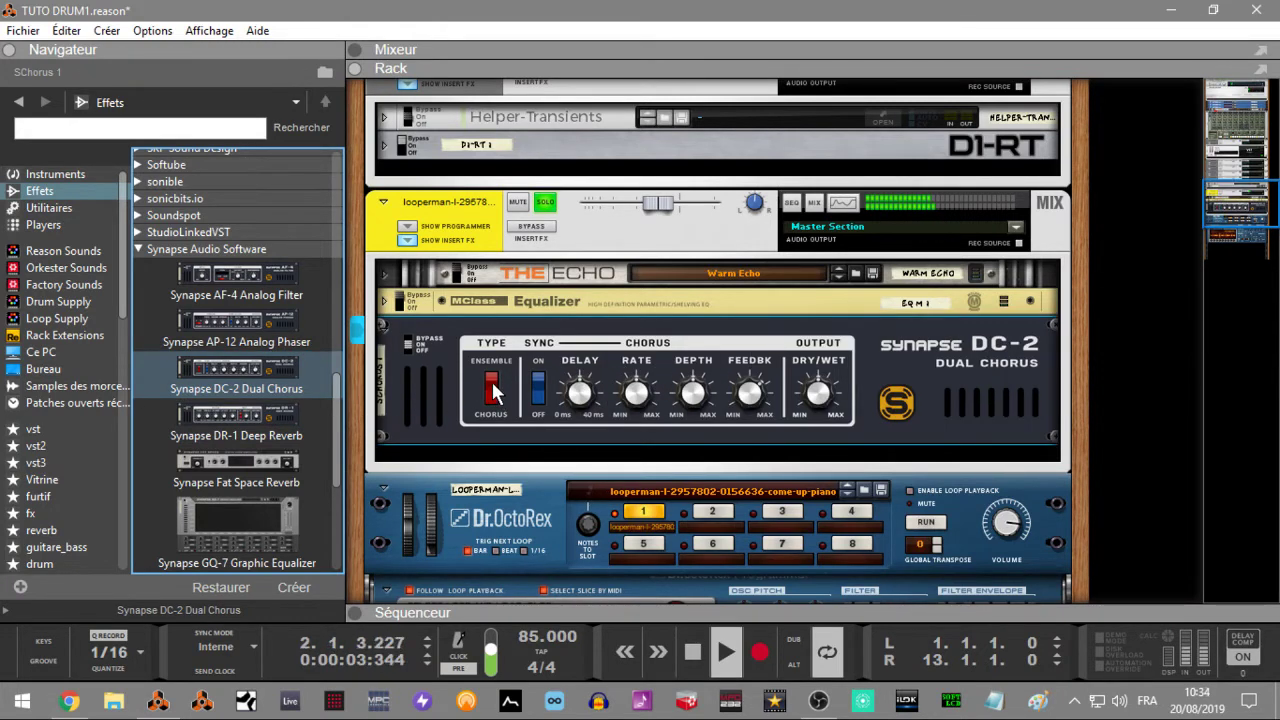
key(space)
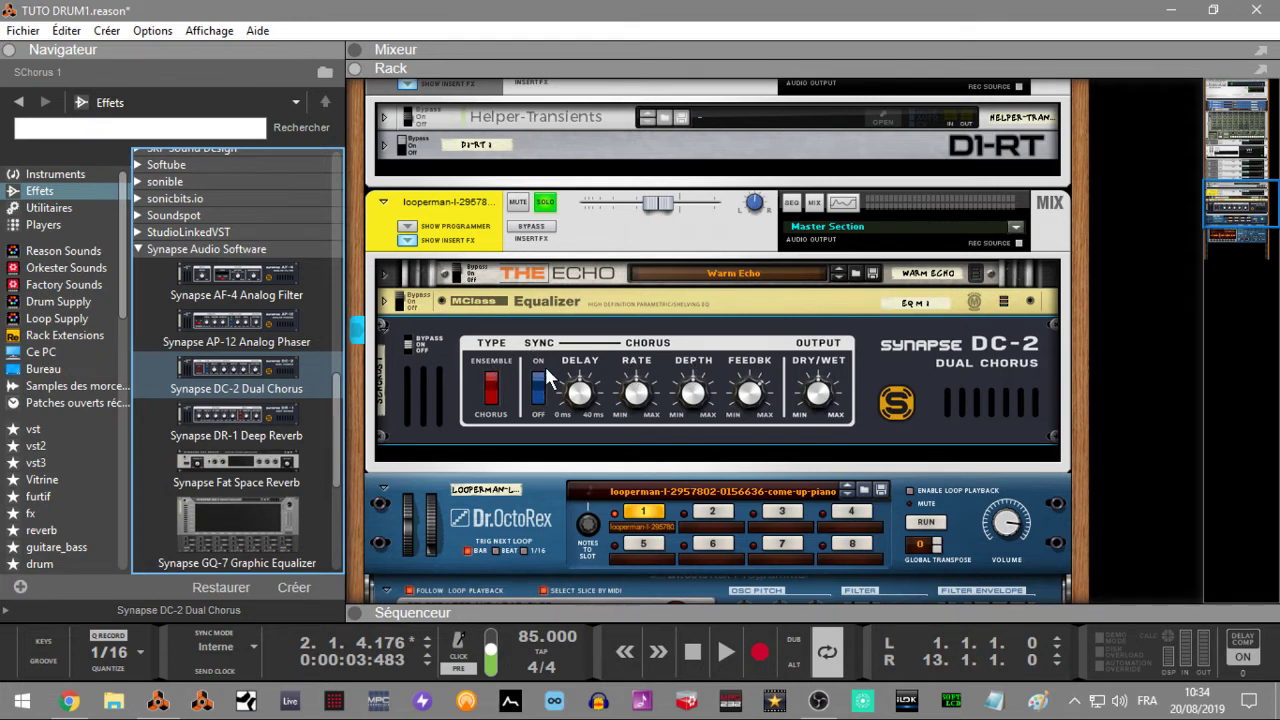
Adjust the DC-2 chorus's depth and feedback, playing the loop to hear the effect.
click(695, 395)
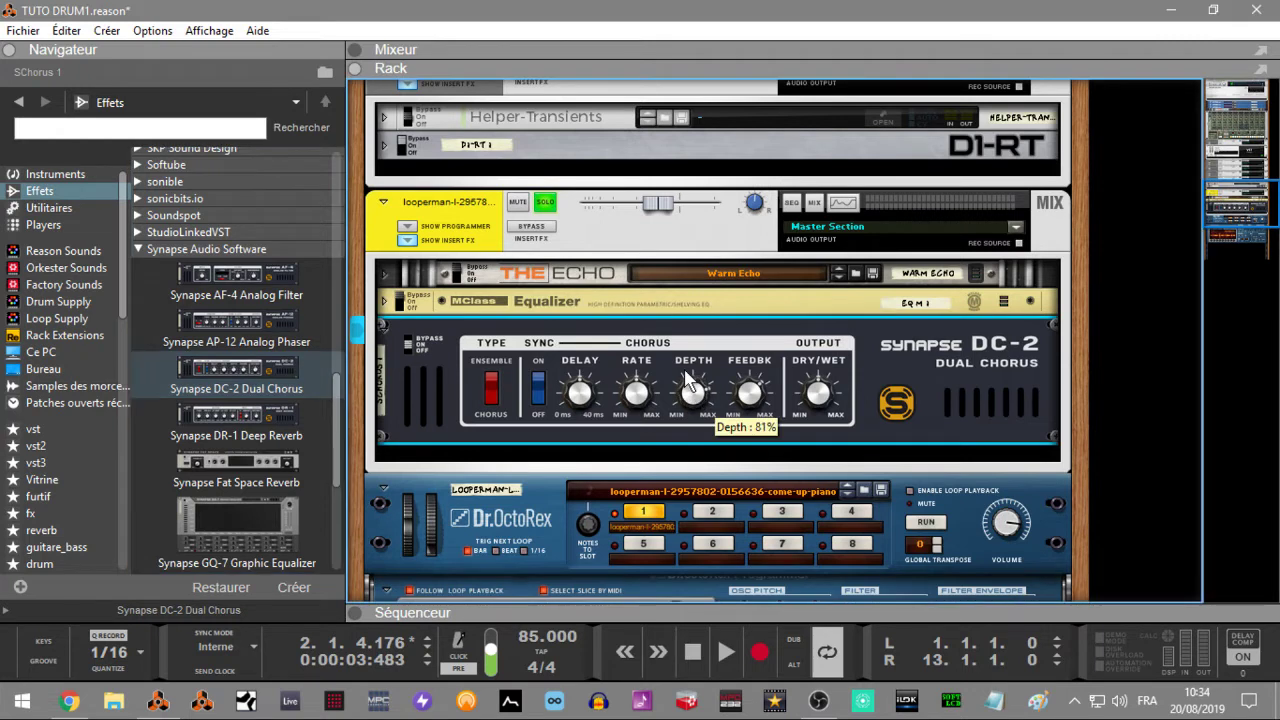
drag(686, 378, 752, 404)
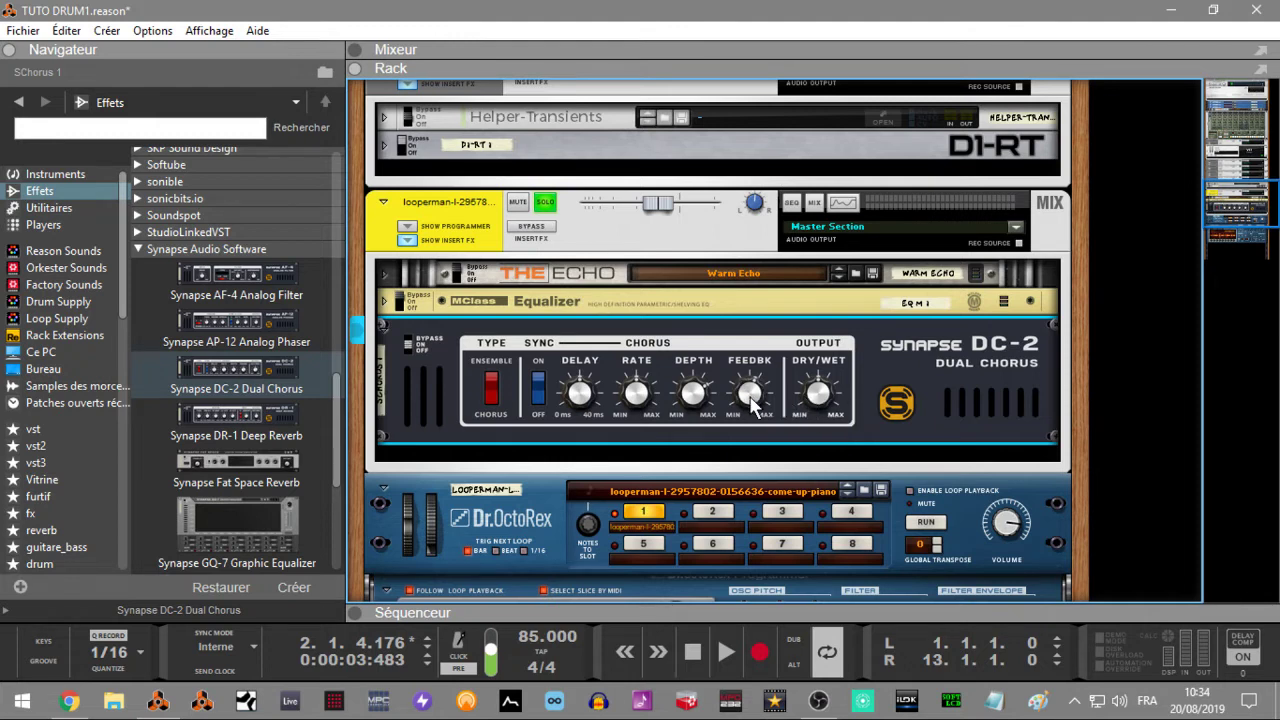
key(space)
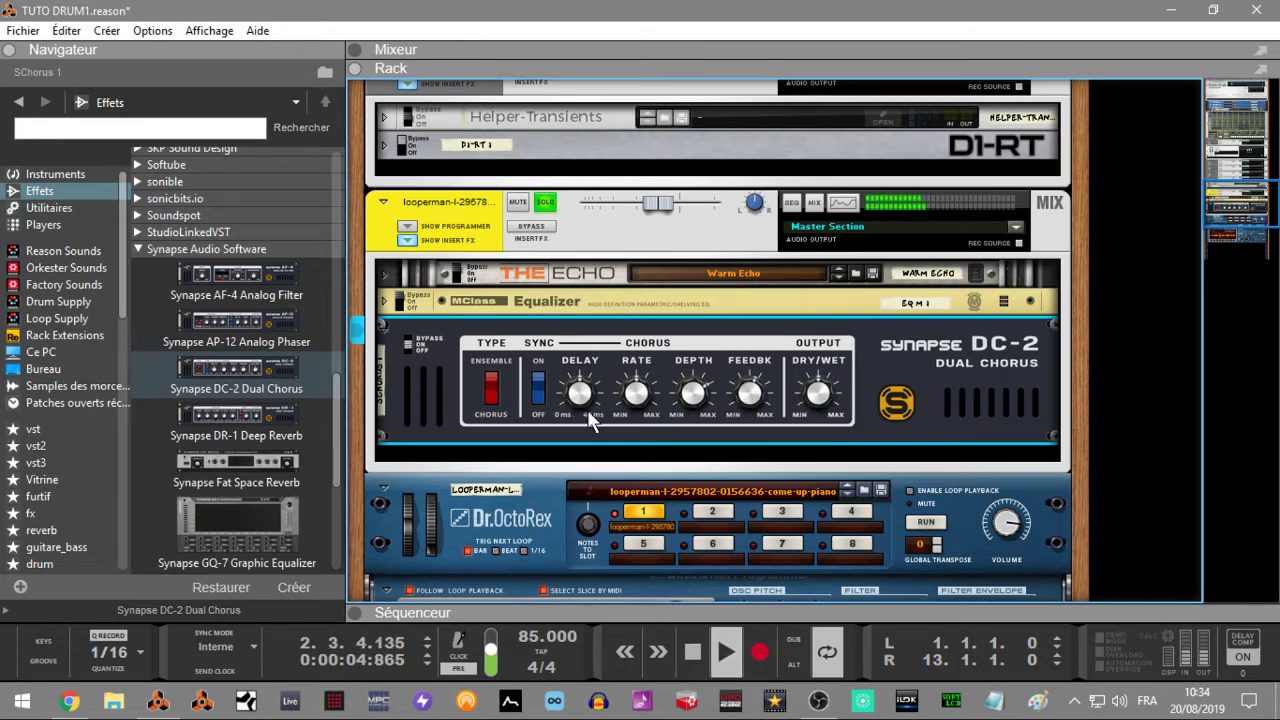
drag(690, 398, 656, 368)
mouse_move(744, 400)
mouse_down()
mouse_move(737, 381)
mouse_move(736, 393)
mouse_up()
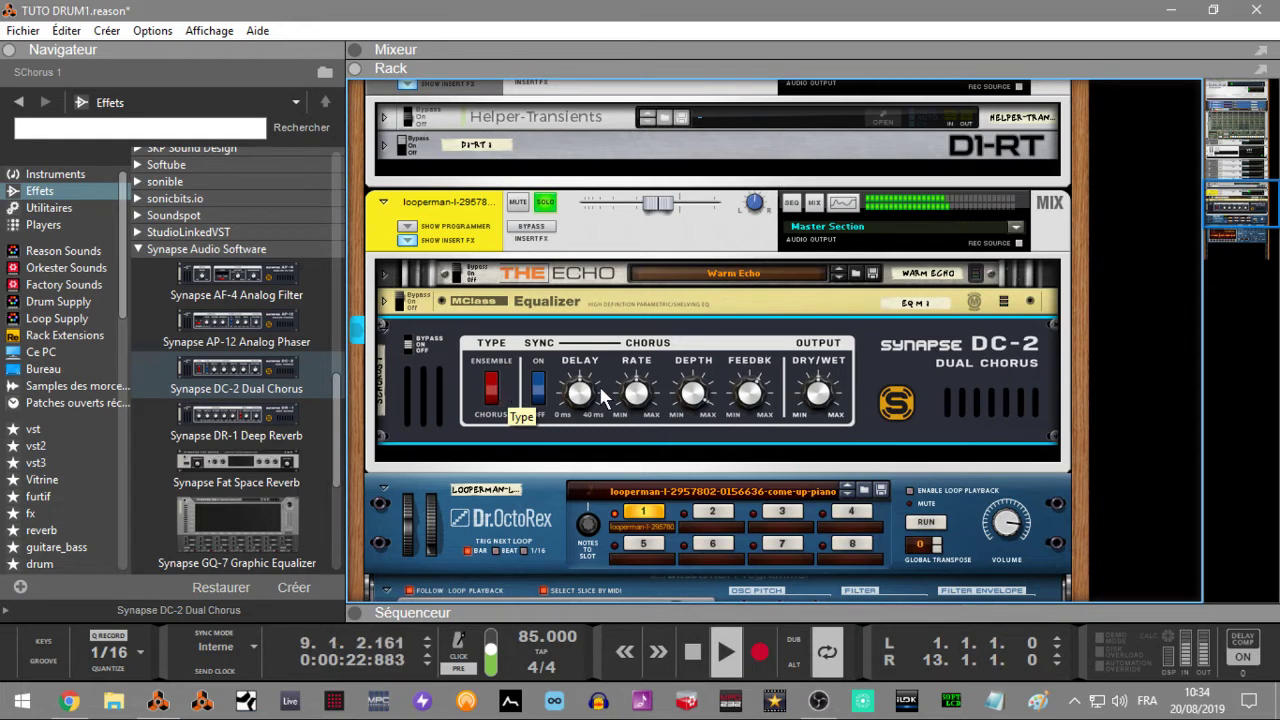
Fine-tune the DC-2's dry/wet mix, rate and feedback, and lower its depth while the loop plays.
mouse_move(824, 403)
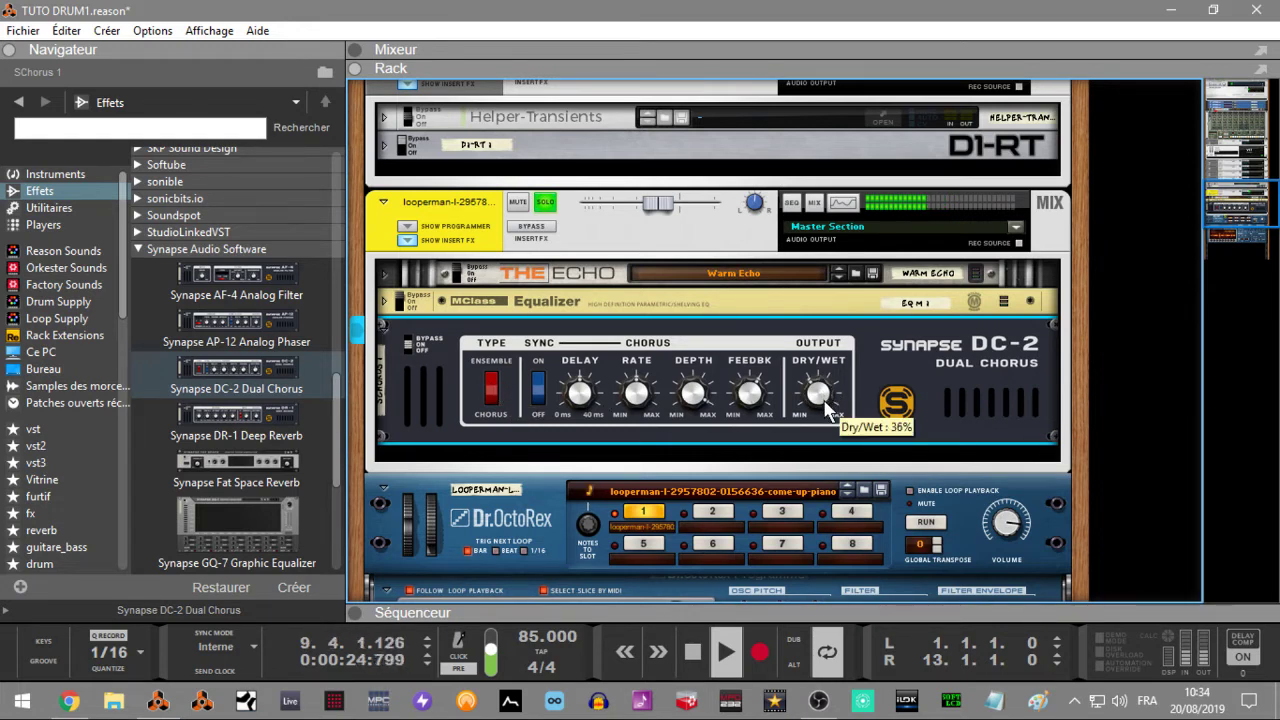
mouse_move(826, 403)
mouse_down()
mouse_move(821, 369)
mouse_move(820, 397)
mouse_up()
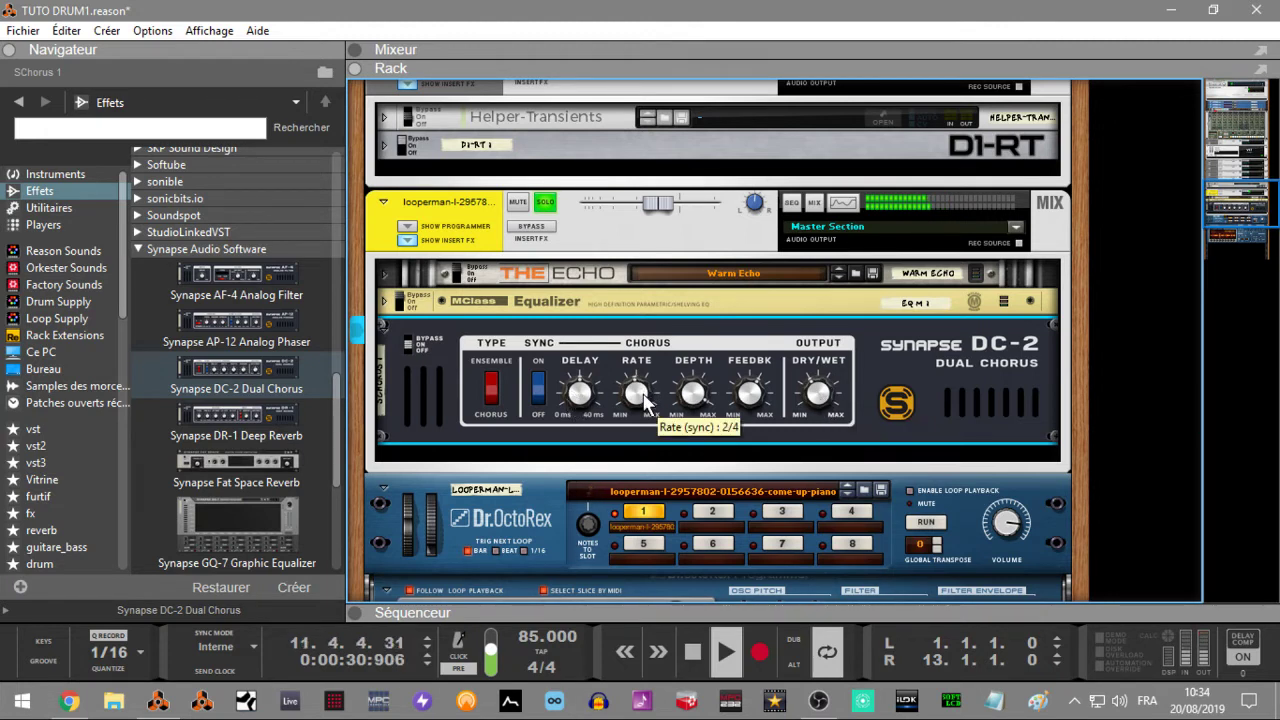
drag(643, 413, 703, 431)
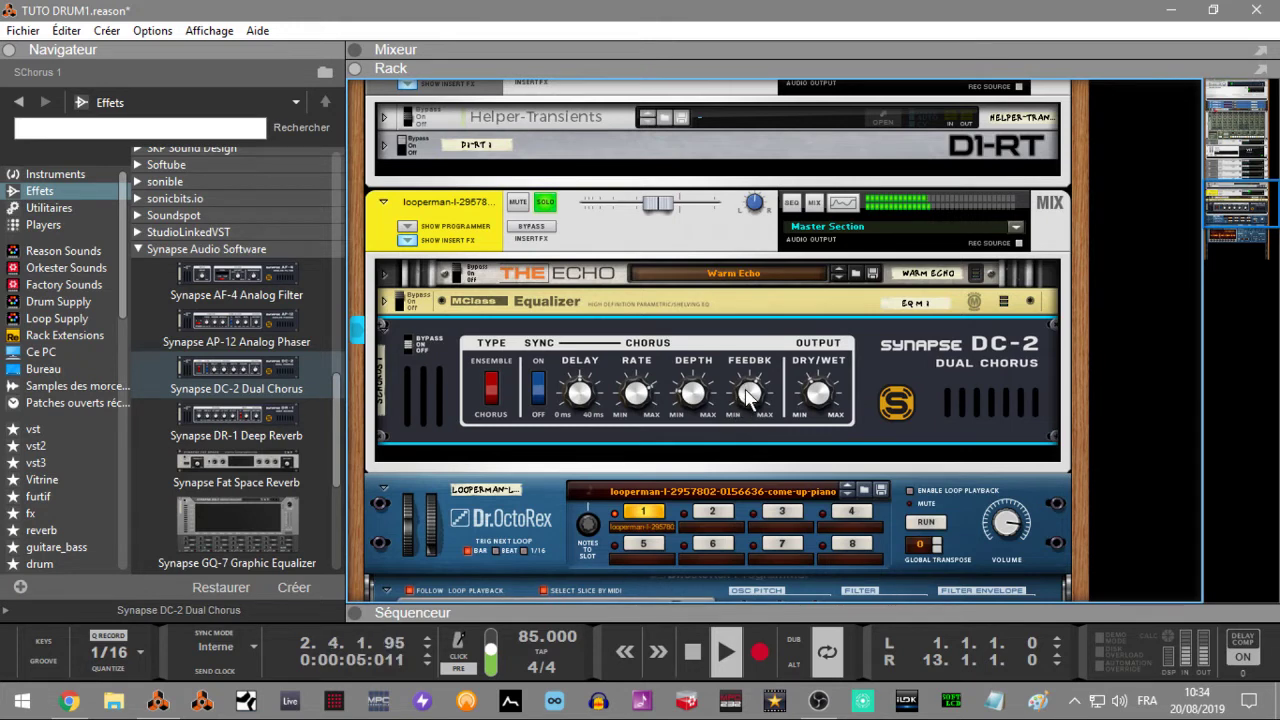
drag(748, 395, 805, 398)
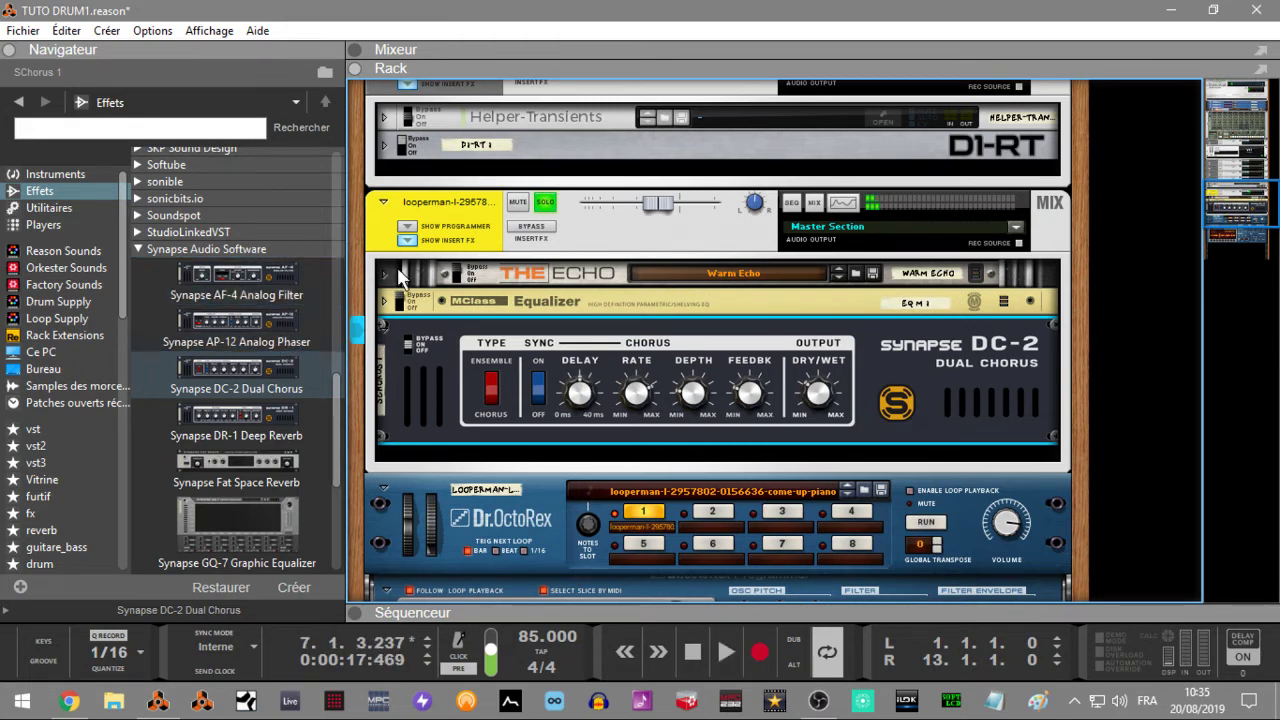
Swap the DC-2 chorus for the Synapse AP-12 Analog Phaser, audition it, and put the DC-2 back in its place.
drag(230, 316, 688, 367)
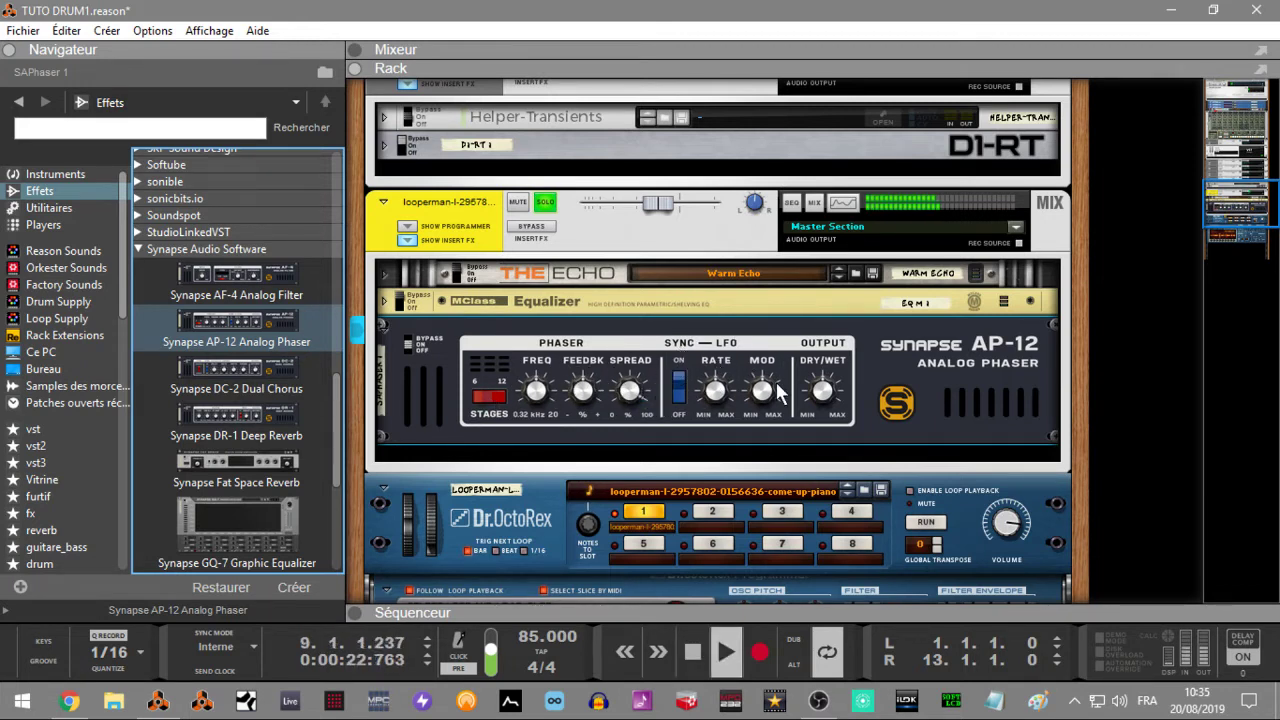
key(space)
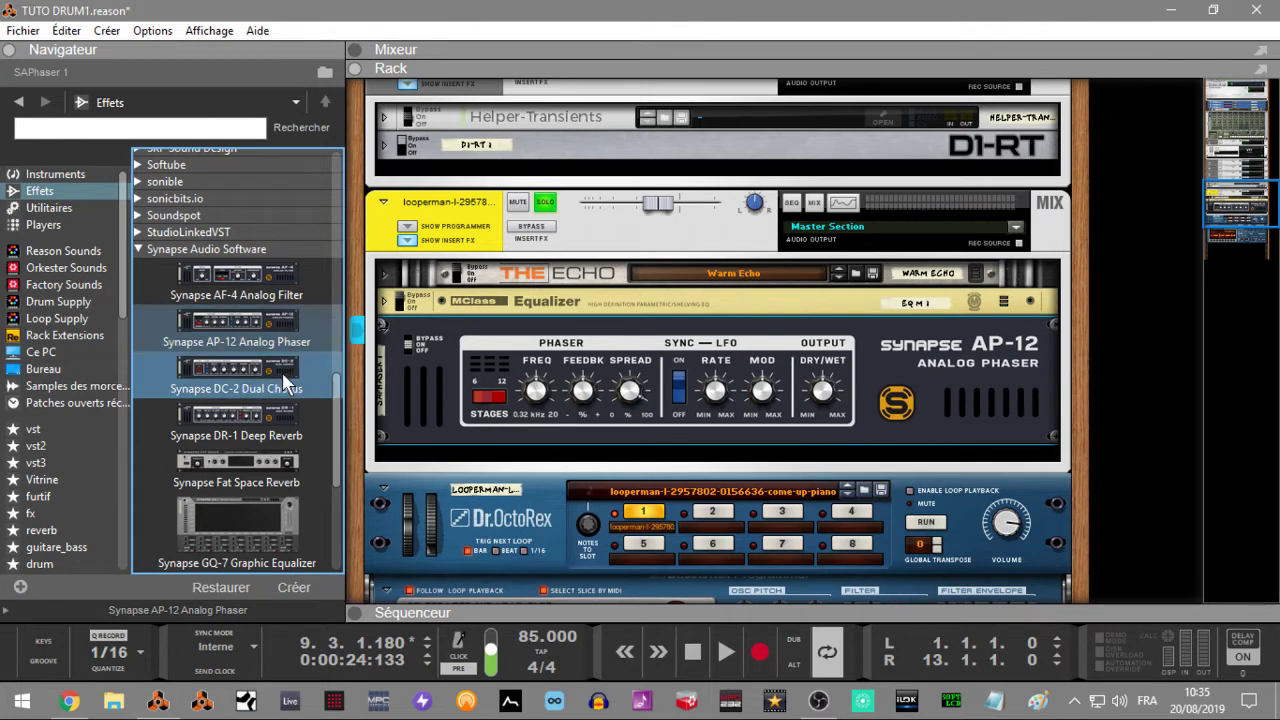
drag(267, 373, 664, 364)
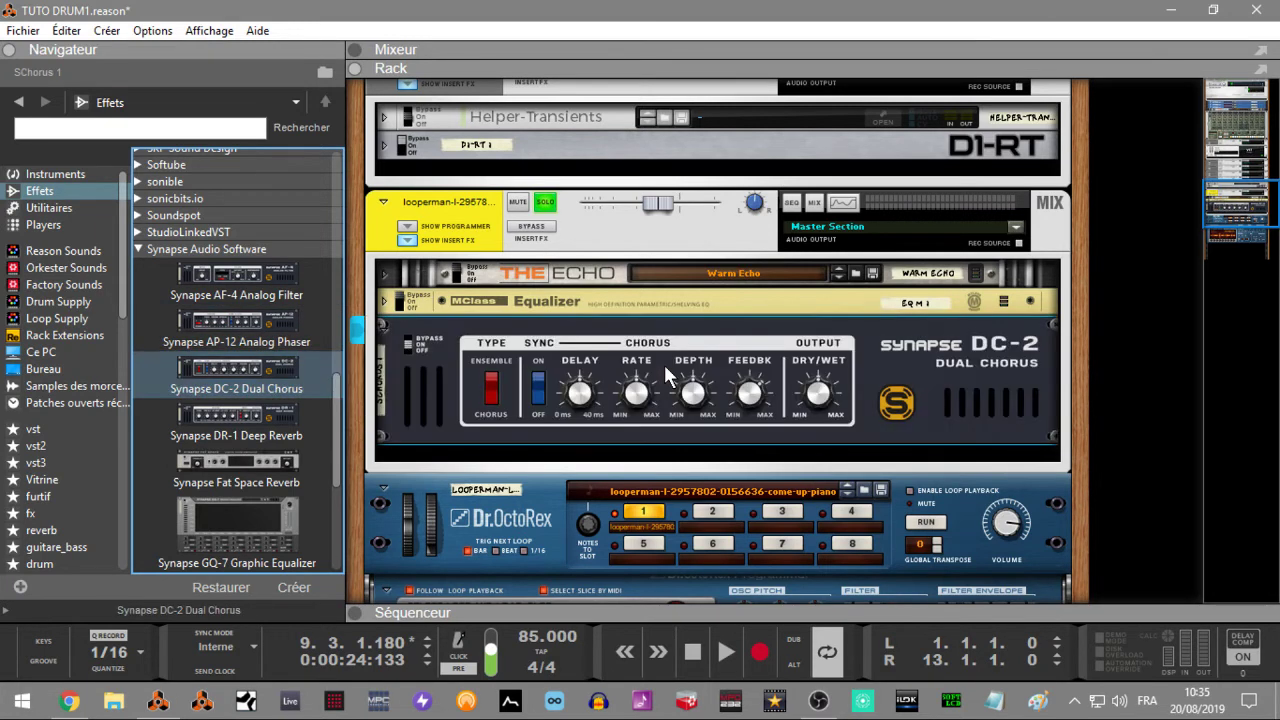
Replace the DC-2 chorus with the Synapse AP-12 Analog Phaser and try its frequency control during playback.
drag(240, 335, 655, 367)
key(space)
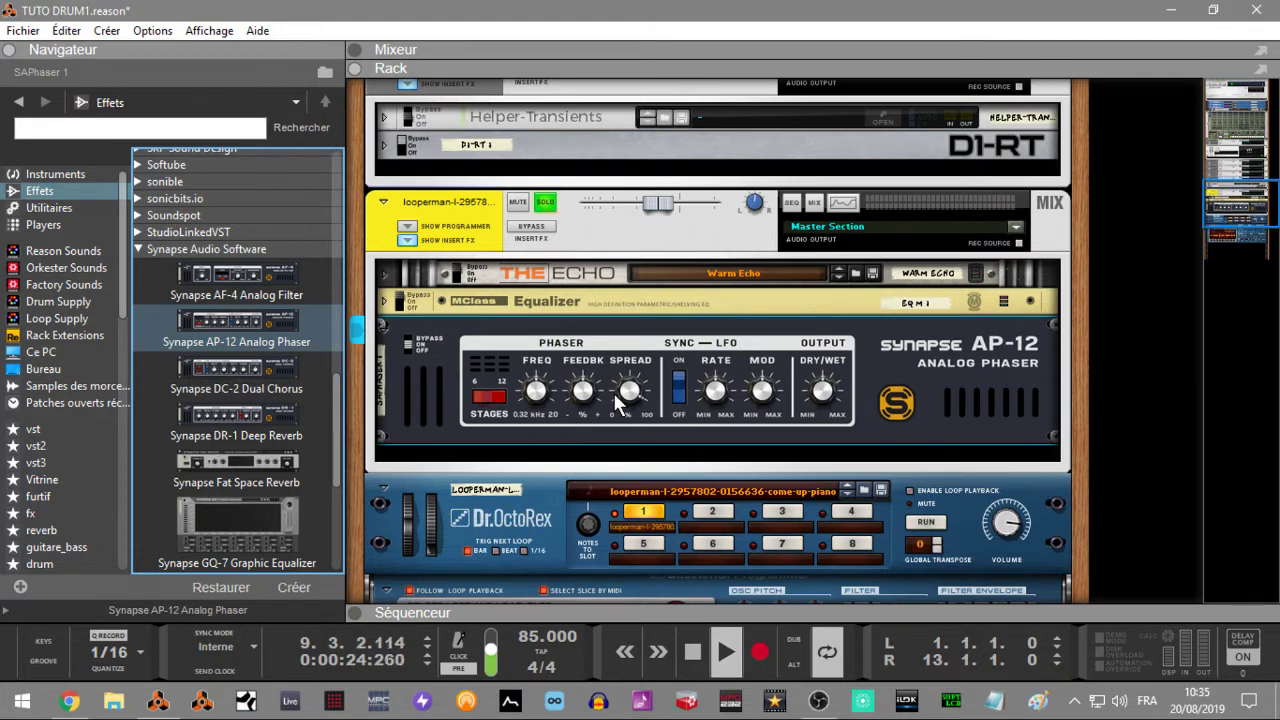
click(536, 394)
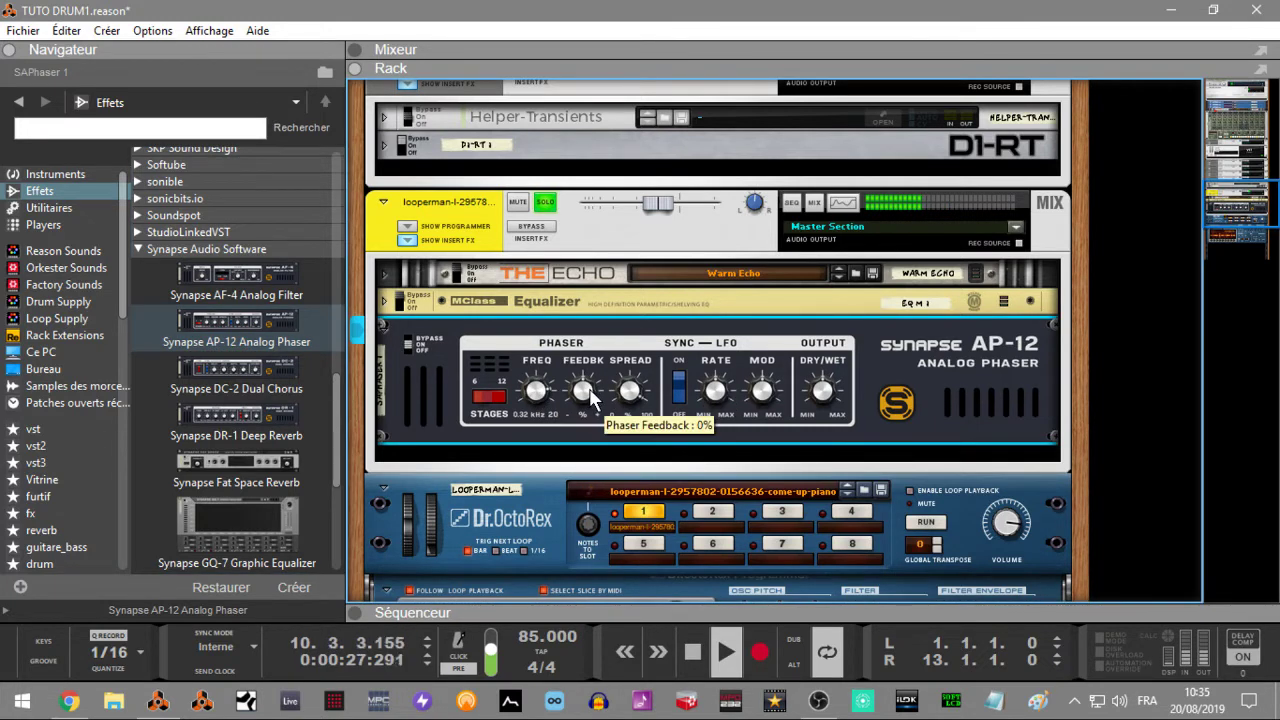
Adjust the AP-12 phaser's feedback, switch its LFO sync and vary the LFO controls while the loop plays.
mouse_move(591, 390)
mouse_down()
mouse_move(579, 376)
mouse_move(634, 400)
mouse_move(650, 500)
mouse_move(597, 397)
mouse_move(602, 368)
mouse_up()
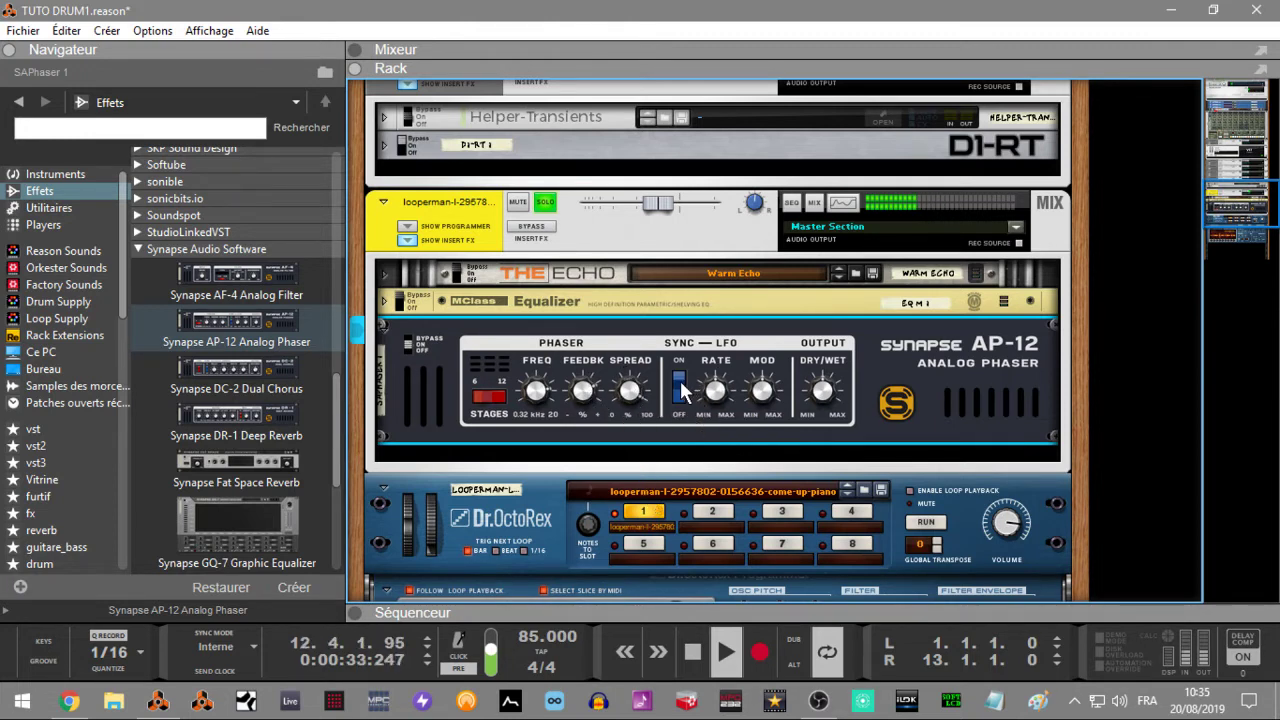
click(681, 388)
drag(765, 392, 708, 418)
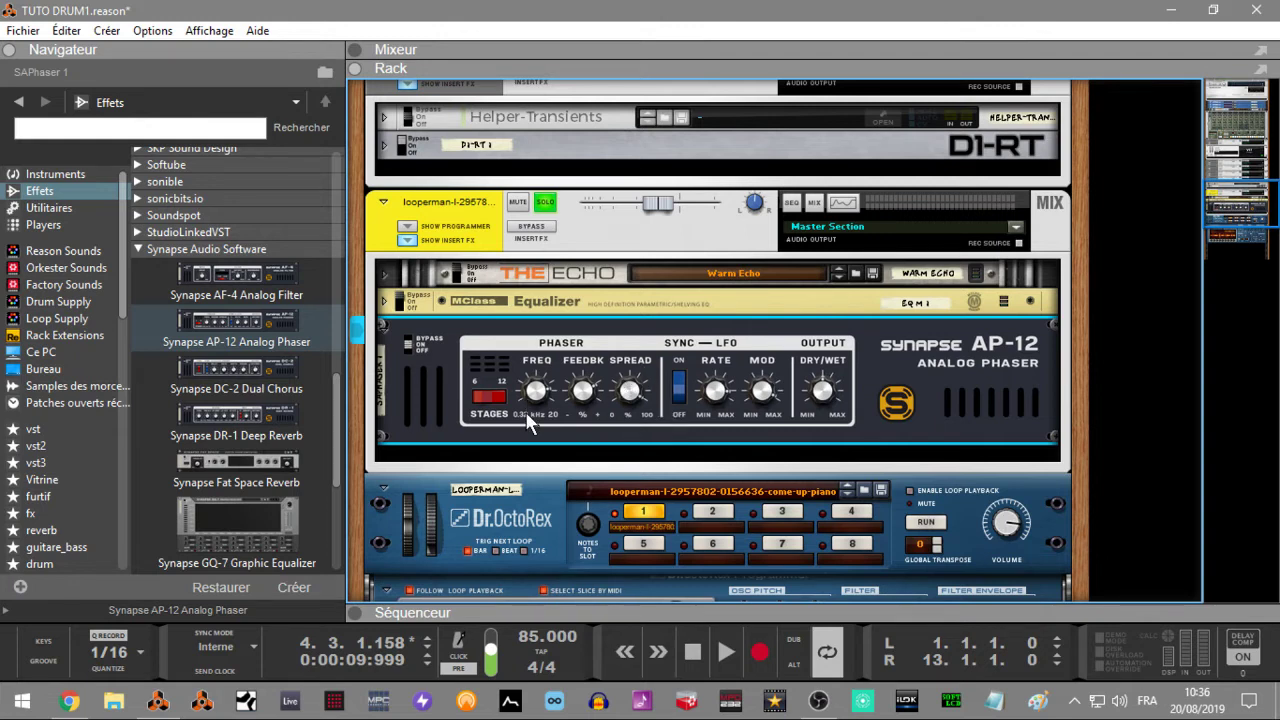
Play the loop again and sweep the AP-12's frequency and LFO rate to hear the phasing.
key(space)
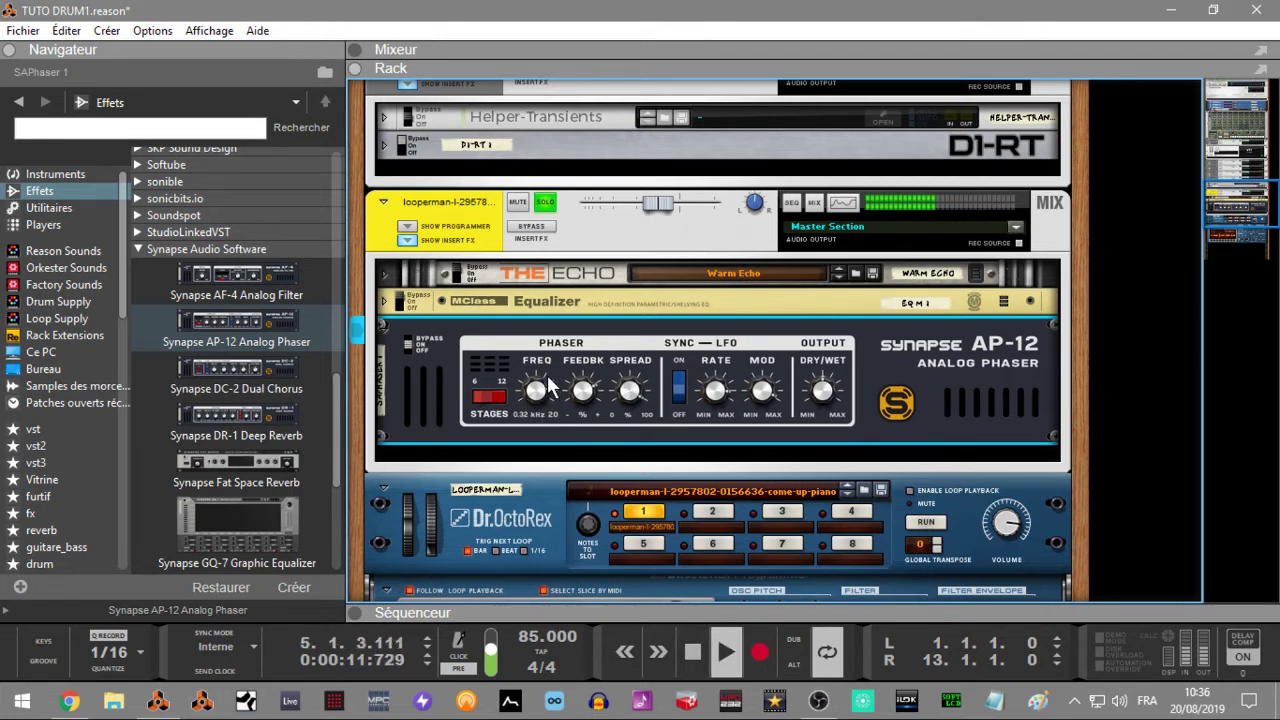
mouse_move(548, 387)
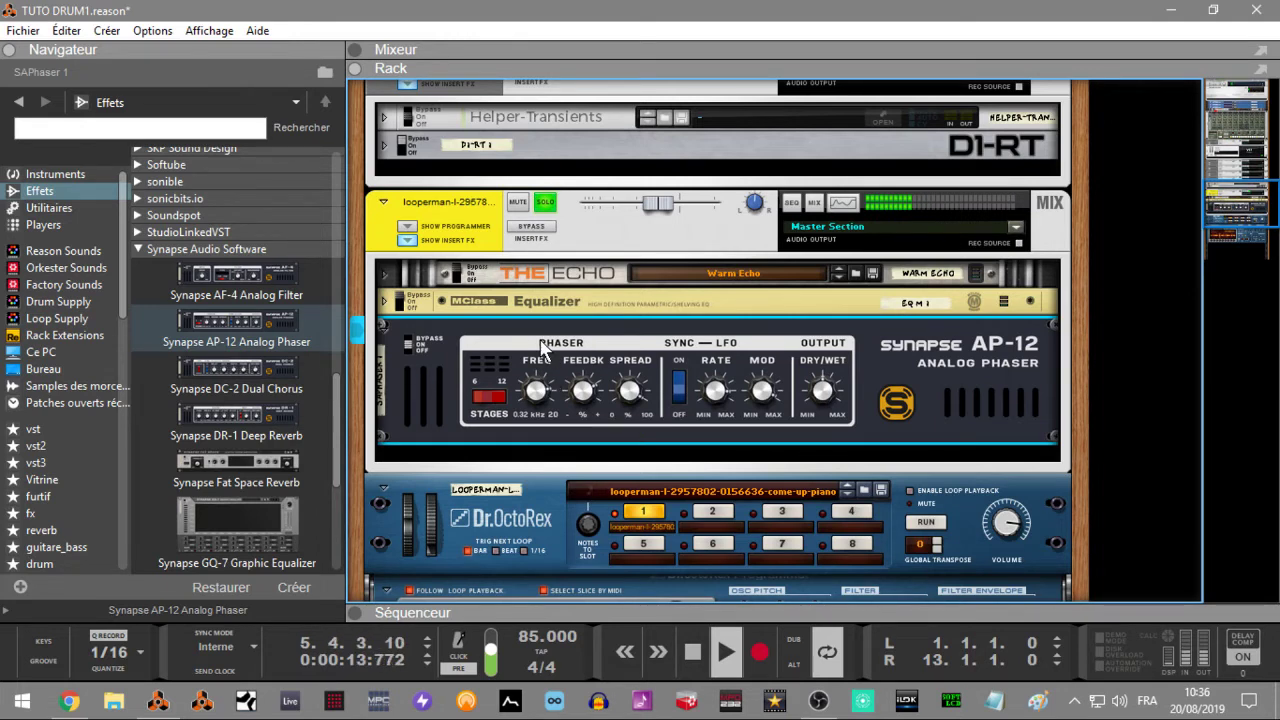
drag(539, 389, 632, 420)
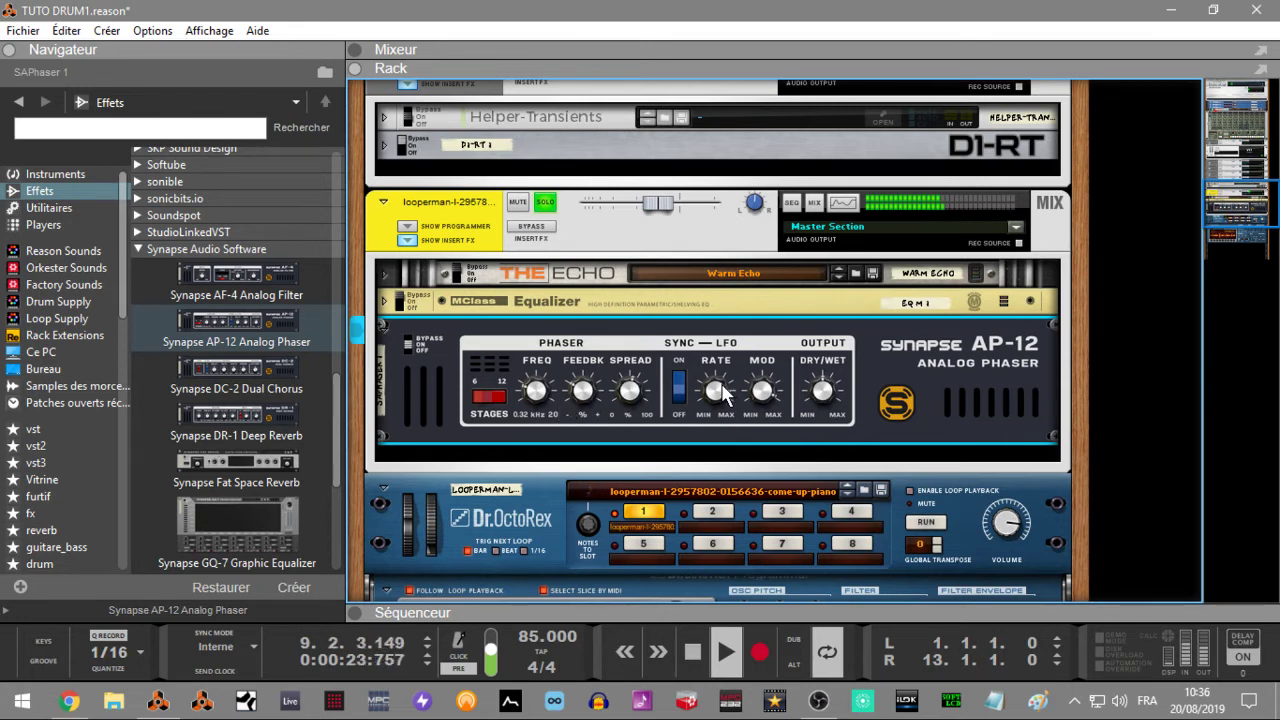
drag(724, 395, 818, 345)
Compare the piano channel with its insert effects bypassed and active, and try the AP-12's stages switch.
click(537, 230)
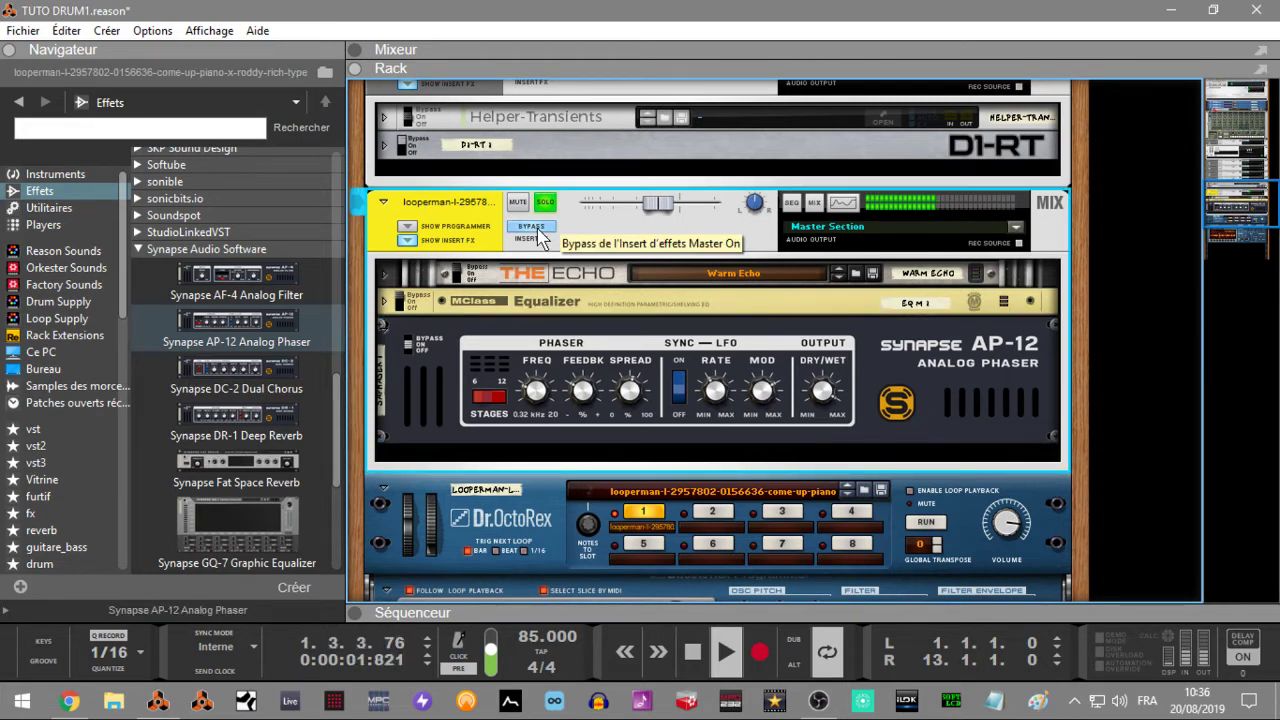
click(537, 230)
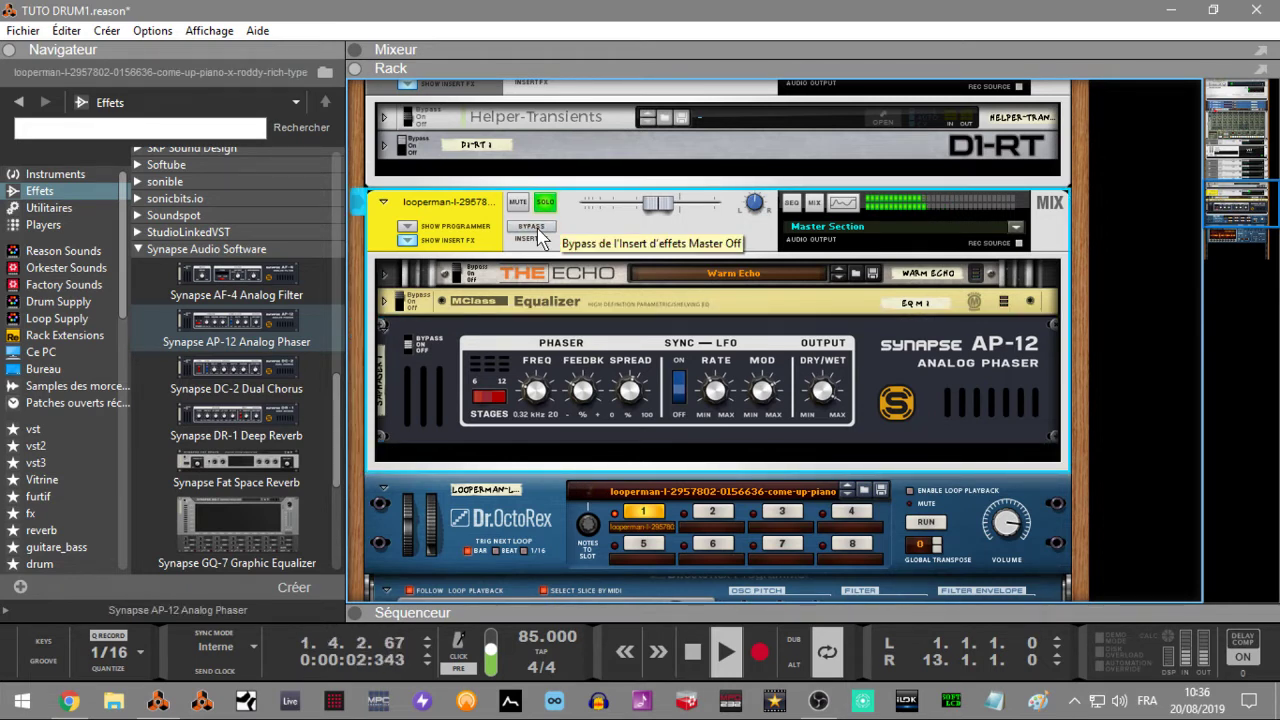
click(482, 397)
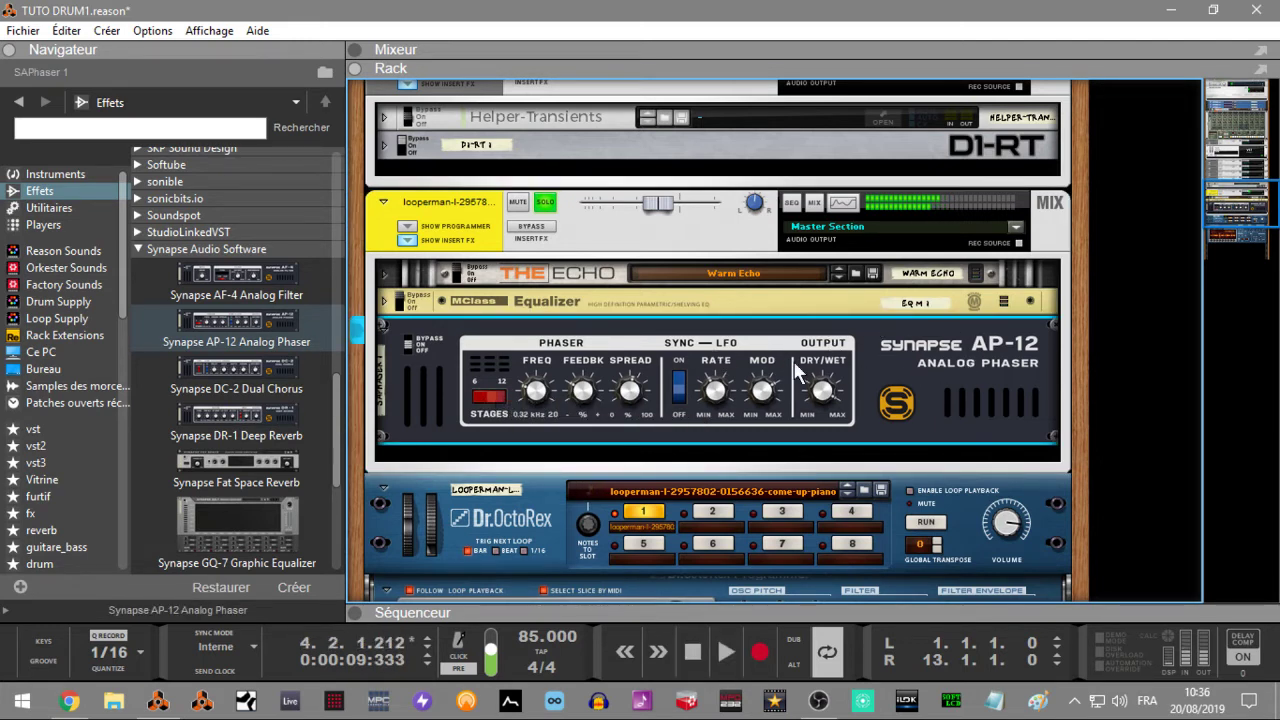
Replace the AP-12 phaser with the Synapse AF-4 Analog Filter and look through its filter types, keeping Lowpass.
click(219, 268)
drag(259, 315, 612, 365)
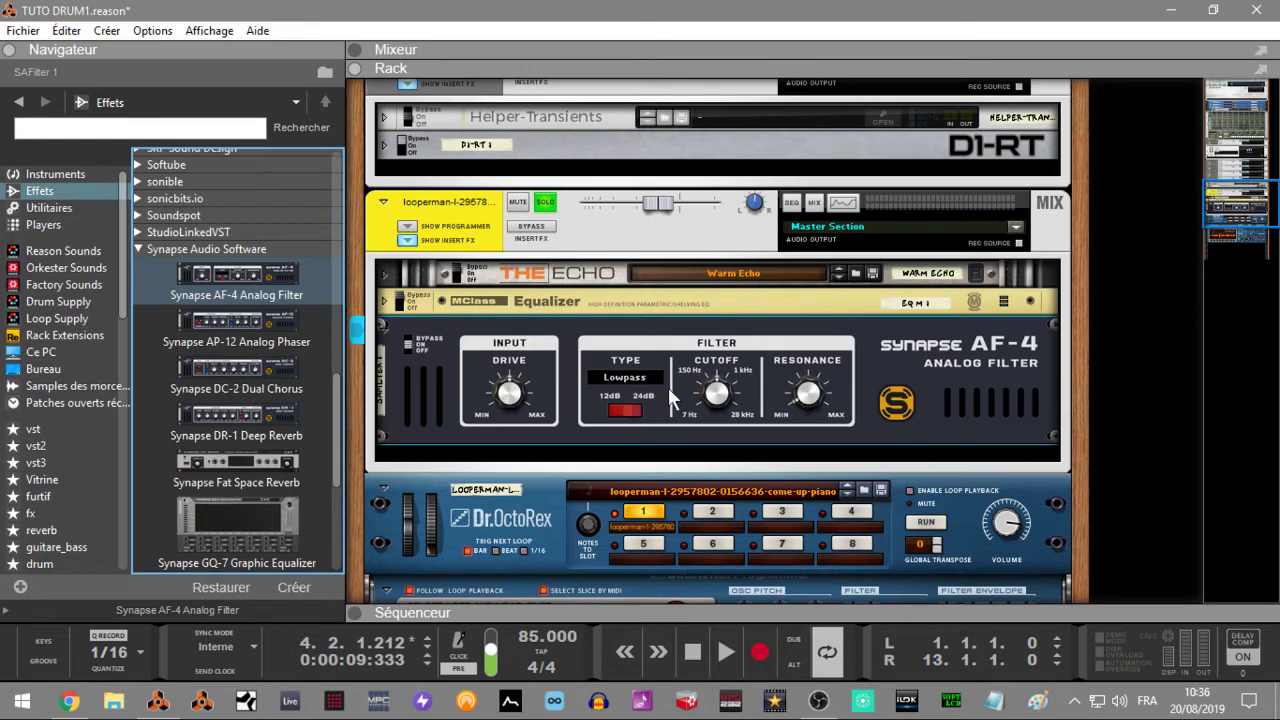
click(632, 382)
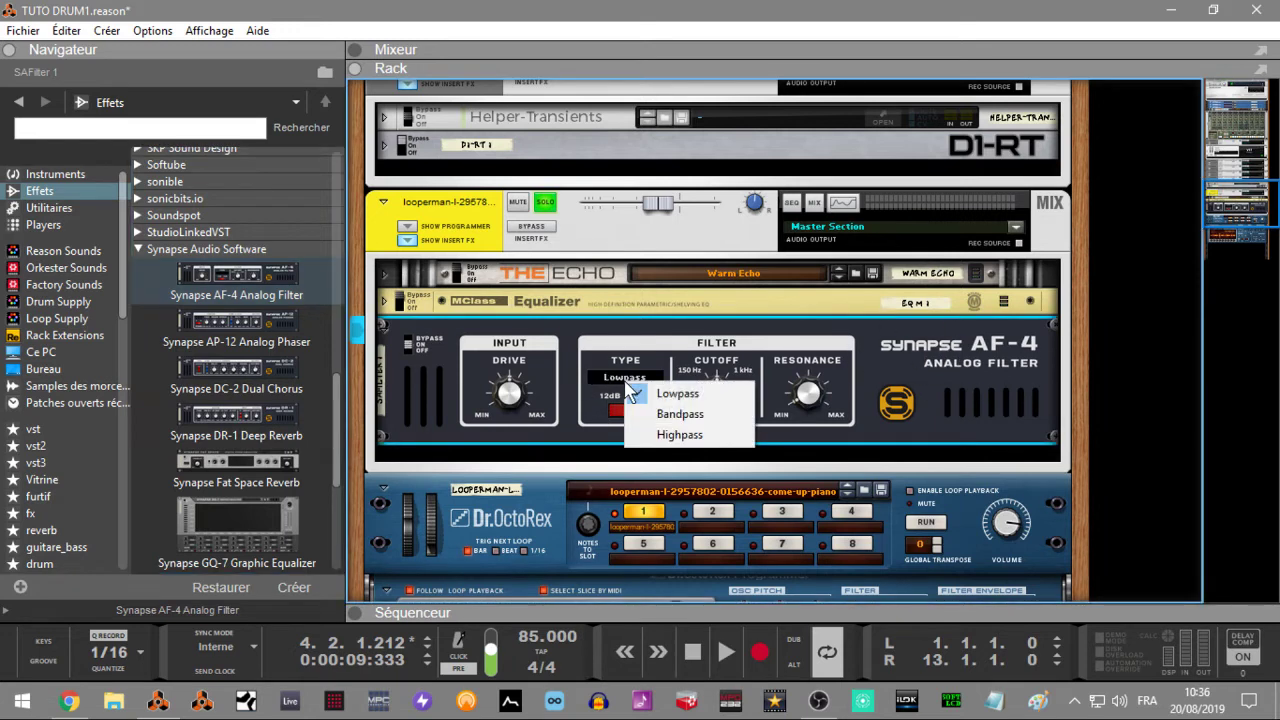
click(722, 362)
Adjust the AF-4's cutoff, raise its resonance to 31% and inspect its CV and audio connections on the rack's rear.
drag(714, 398, 706, 428)
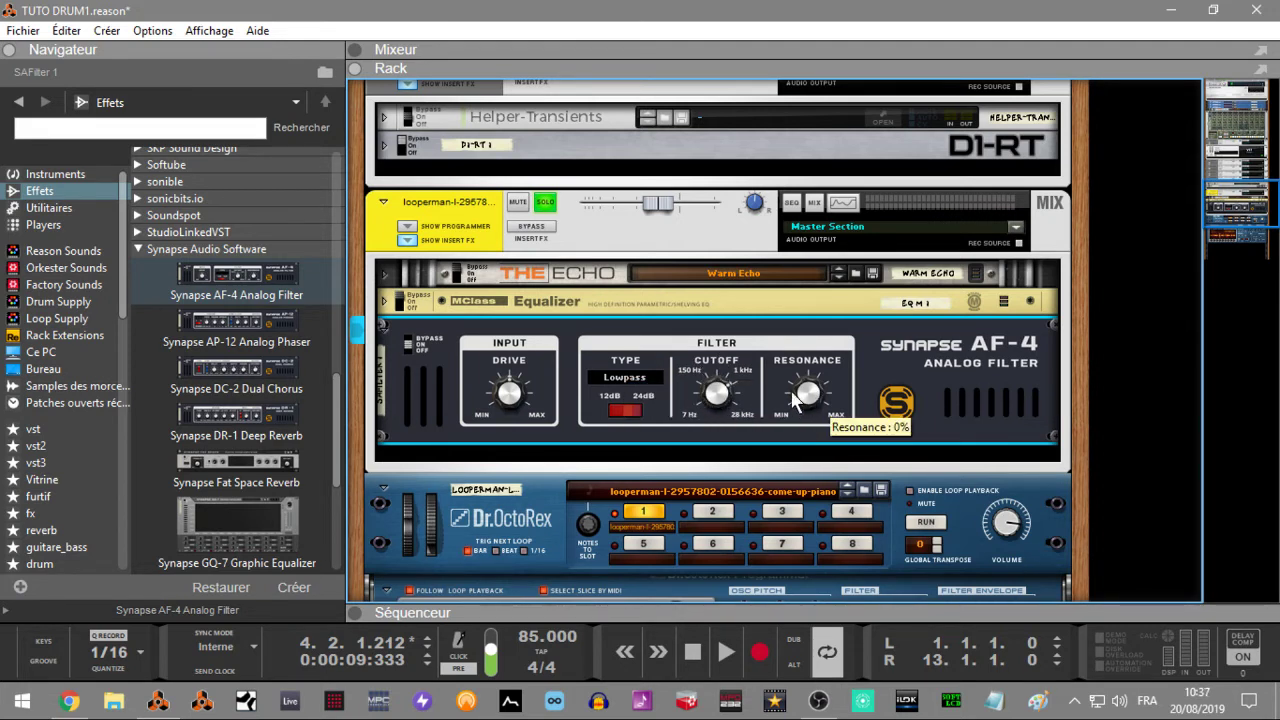
mouse_move(803, 396)
mouse_down()
mouse_move(802, 350)
mouse_move(803, 396)
mouse_up()
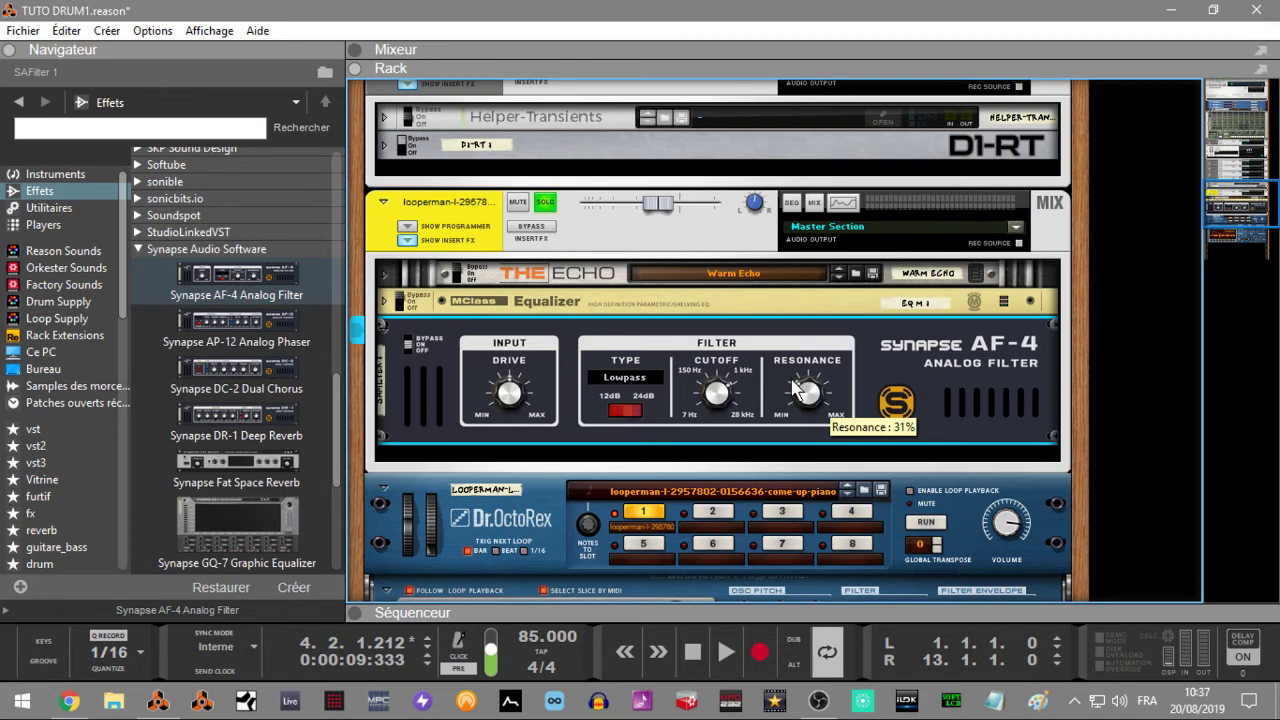
key(Tab)
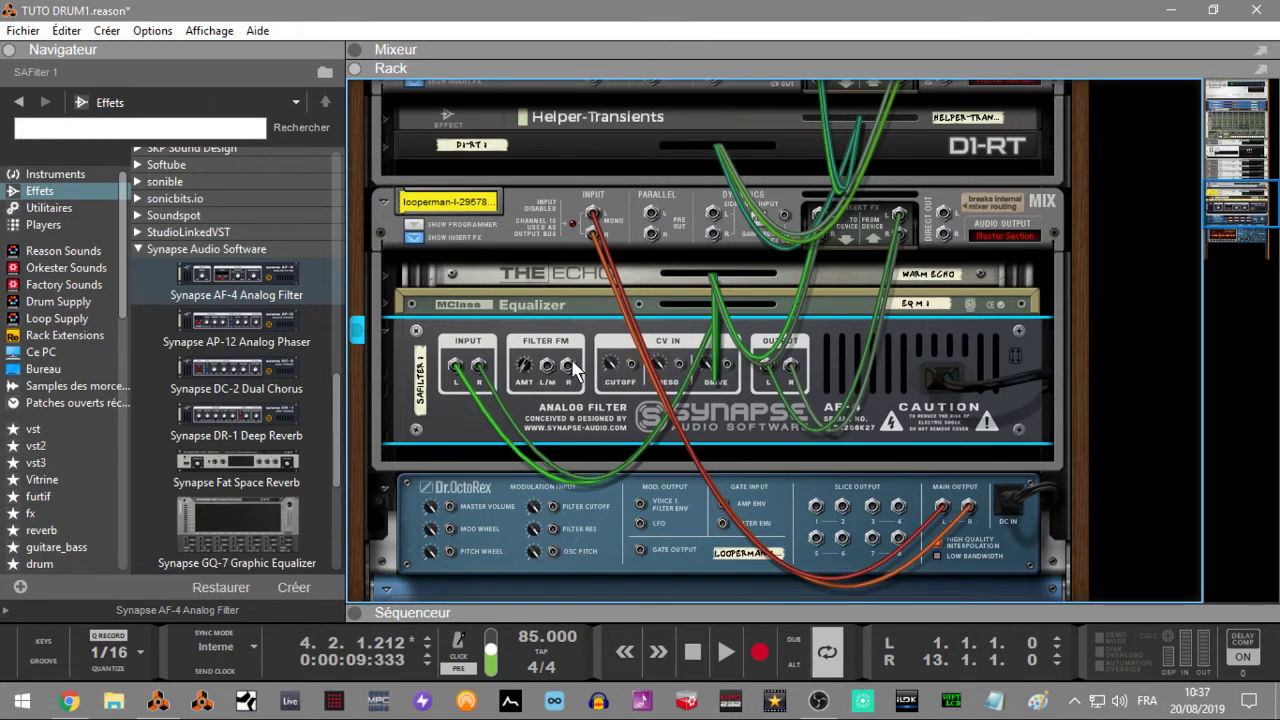
key(Tab)
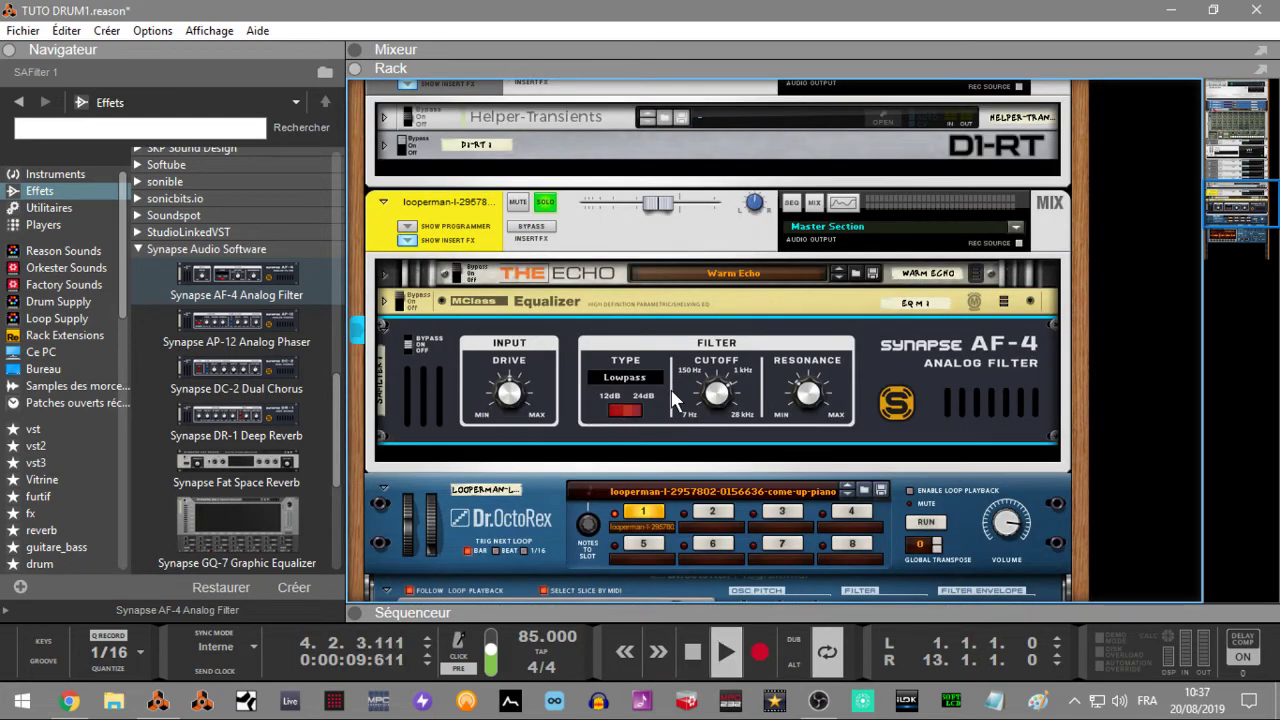
Play the loop while sweeping the AF-4's lowpass cutoff and varying its input drive.
mouse_move(713, 375)
drag(713, 375, 696, 402)
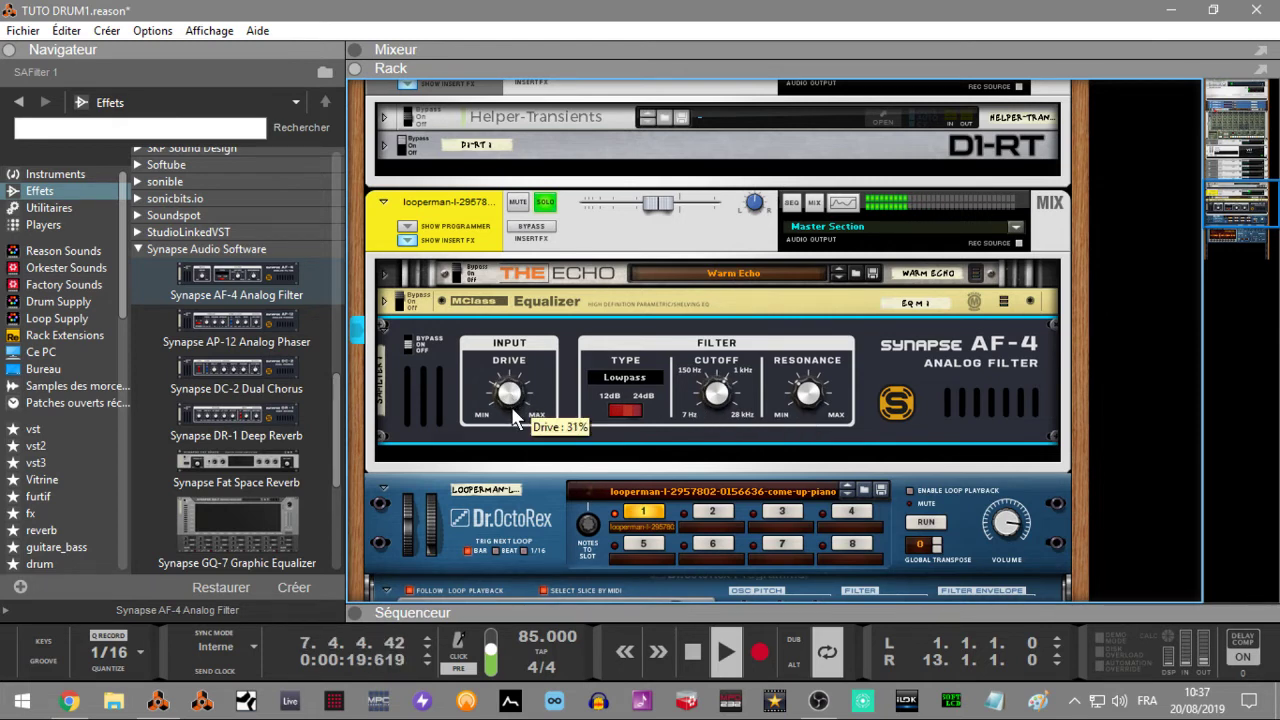
drag(514, 400, 633, 395)
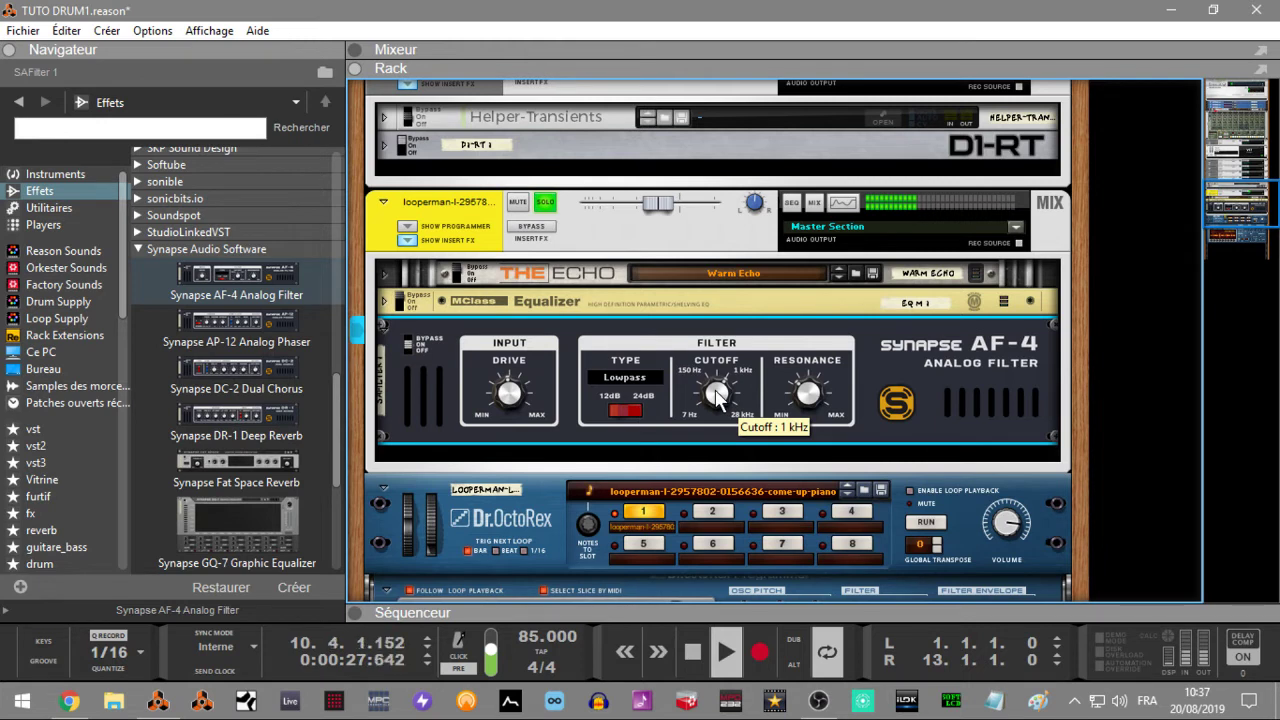
mouse_move(716, 395)
mouse_down()
mouse_move(713, 382)
mouse_move(716, 398)
mouse_up()
Set the AF-4's filter type to Bandpass and sweep its cutoff while the loop plays.
click(662, 377)
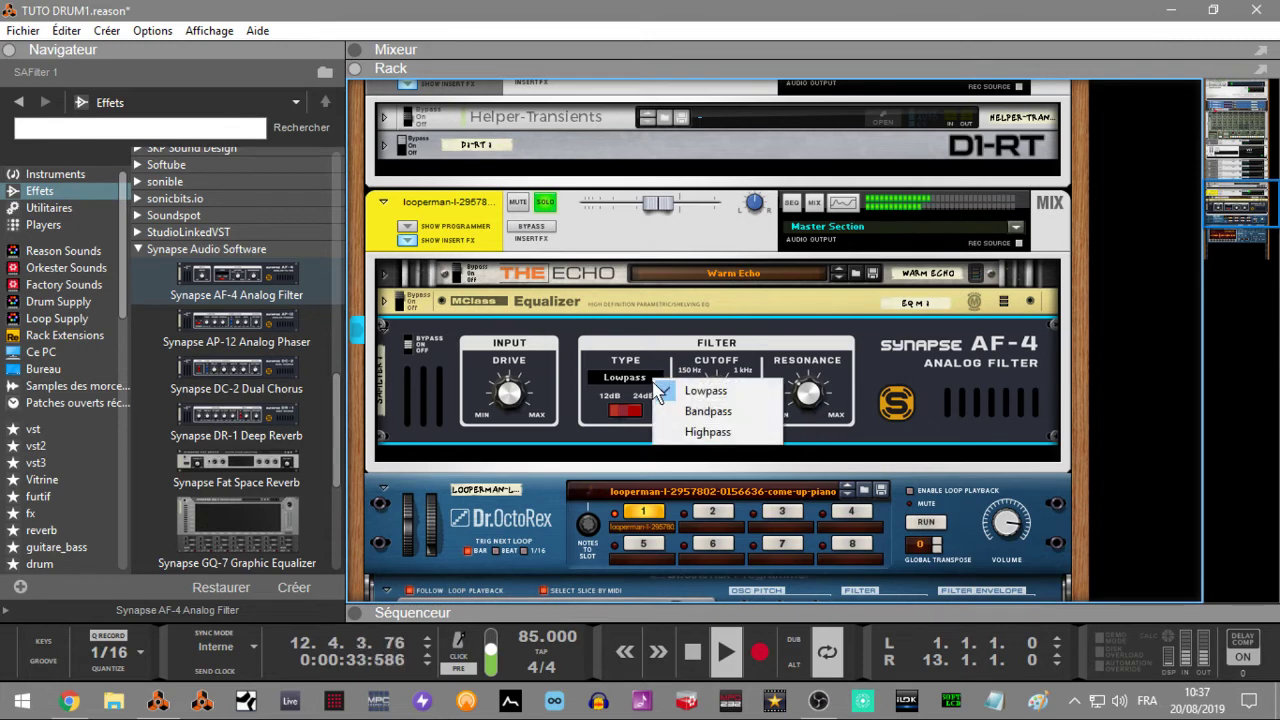
click(690, 396)
click(613, 385)
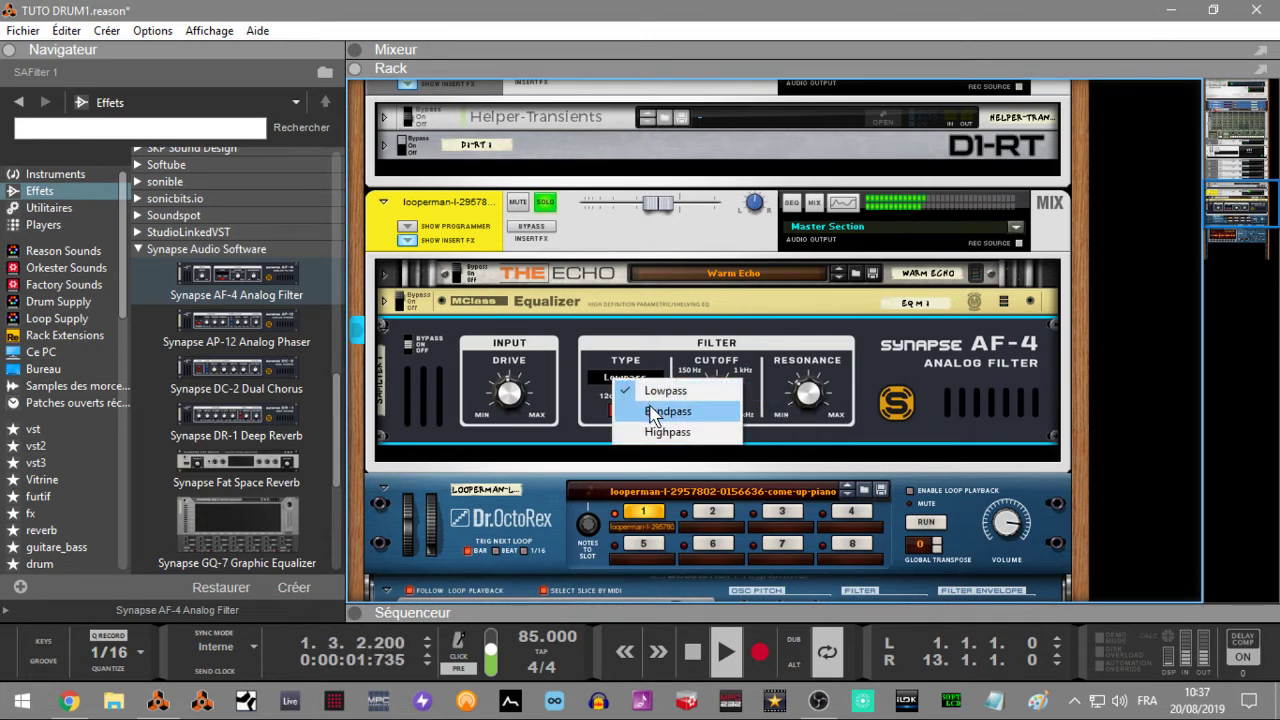
click(640, 410)
mouse_move(714, 377)
drag(714, 377, 710, 416)
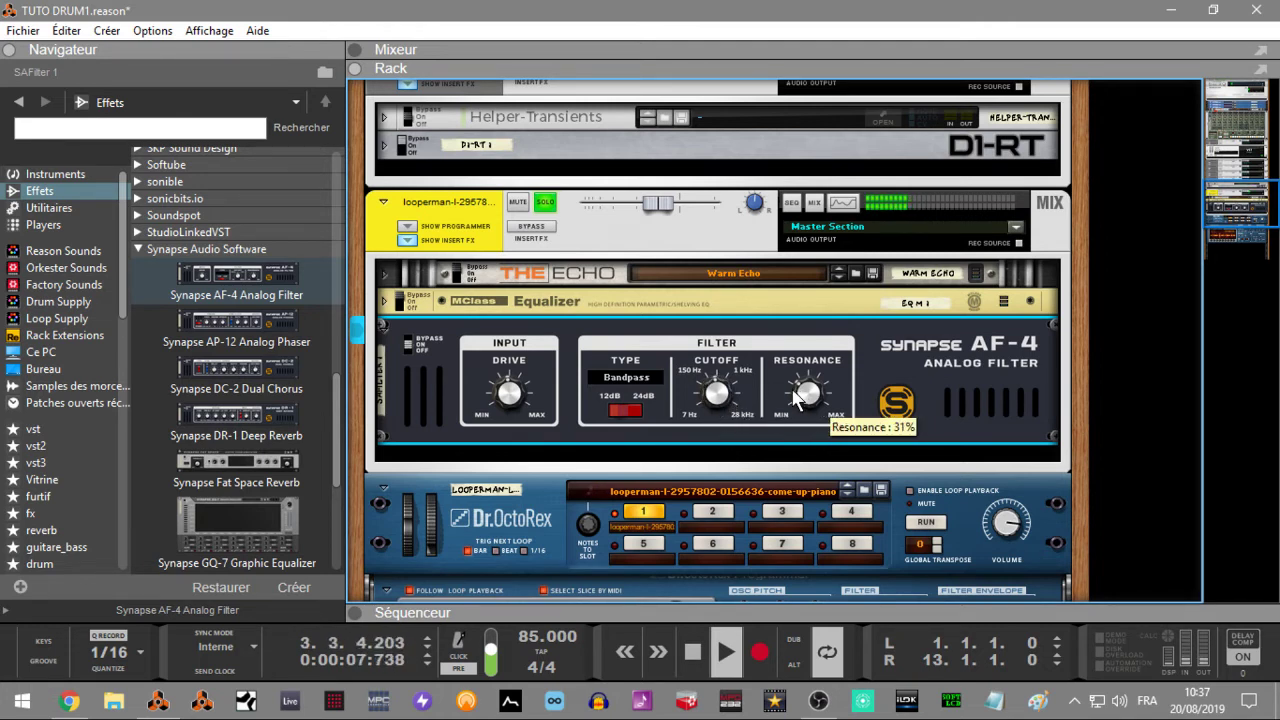
drag(716, 402, 690, 398)
Set the AF-4's filter type to Highpass, sweep its cutoff during playback and stop the loop.
click(627, 390)
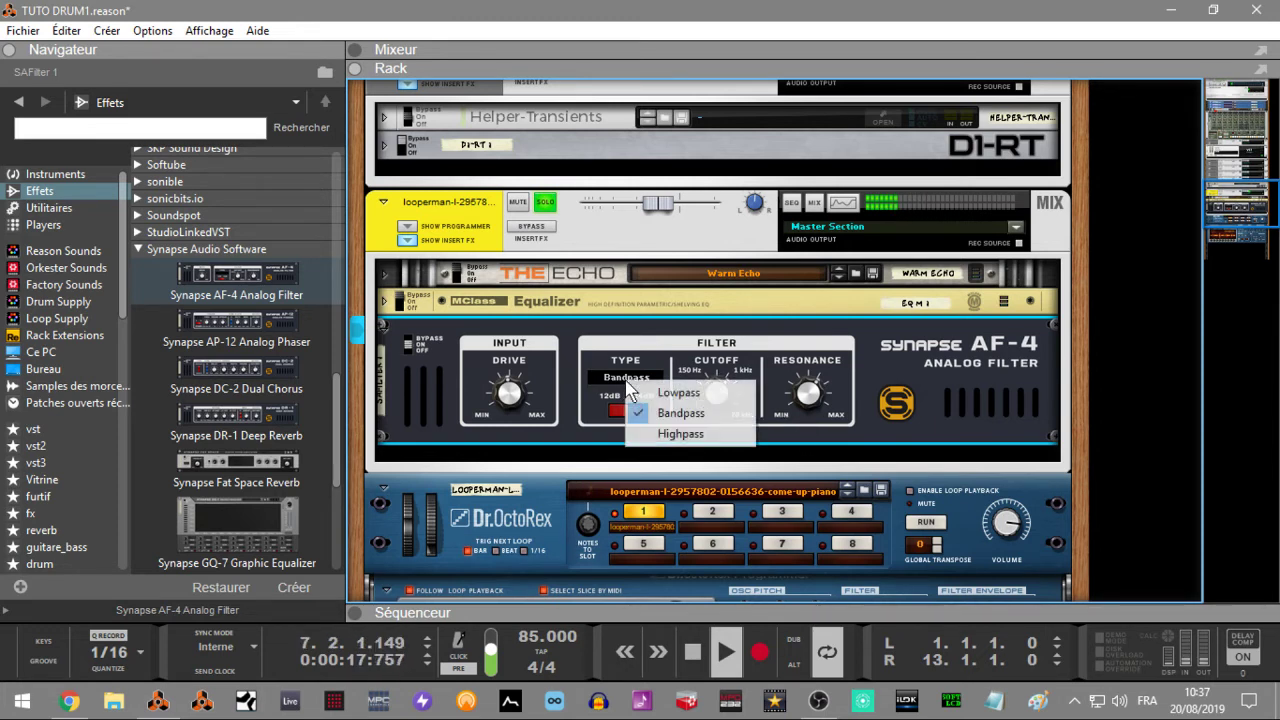
click(653, 433)
mouse_move(702, 395)
mouse_down()
mouse_move(712, 452)
mouse_move(662, 382)
mouse_move(669, 426)
mouse_move(721, 398)
mouse_move(710, 395)
mouse_up()
mouse_move(722, 397)
key(space)
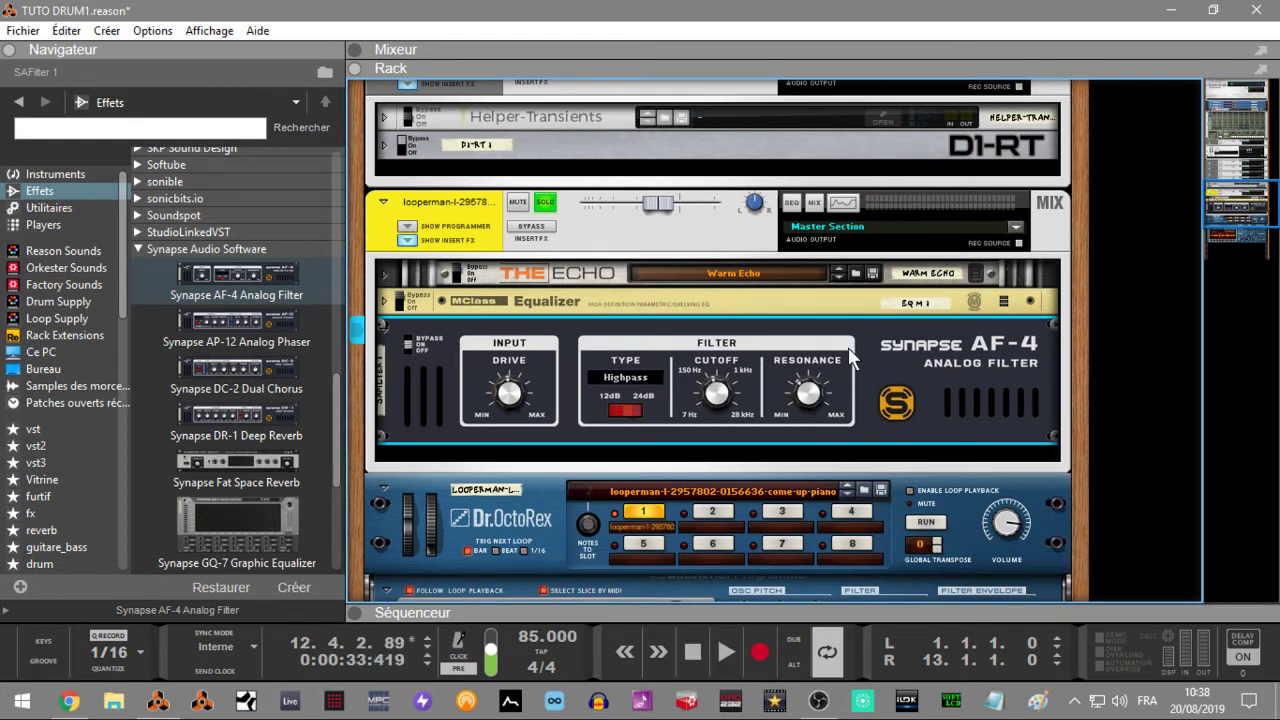
Compare the AF-4 with the Dr.OctoRex filter, cycling the AF-4's type through Lowpass and Bandpass and back to Lowpass.
mouse_move(1255, 180)
mouse_down()
mouse_move(1232, 188)
mouse_move(1243, 200)
mouse_up()
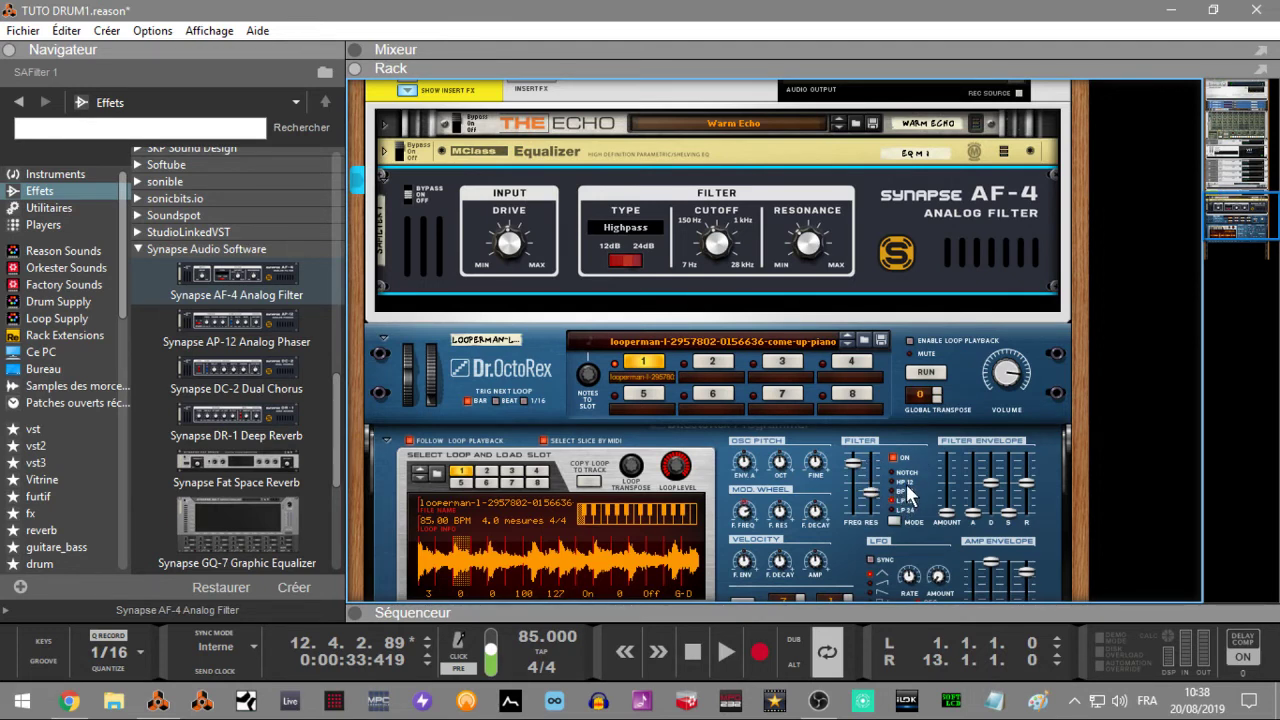
click(622, 229)
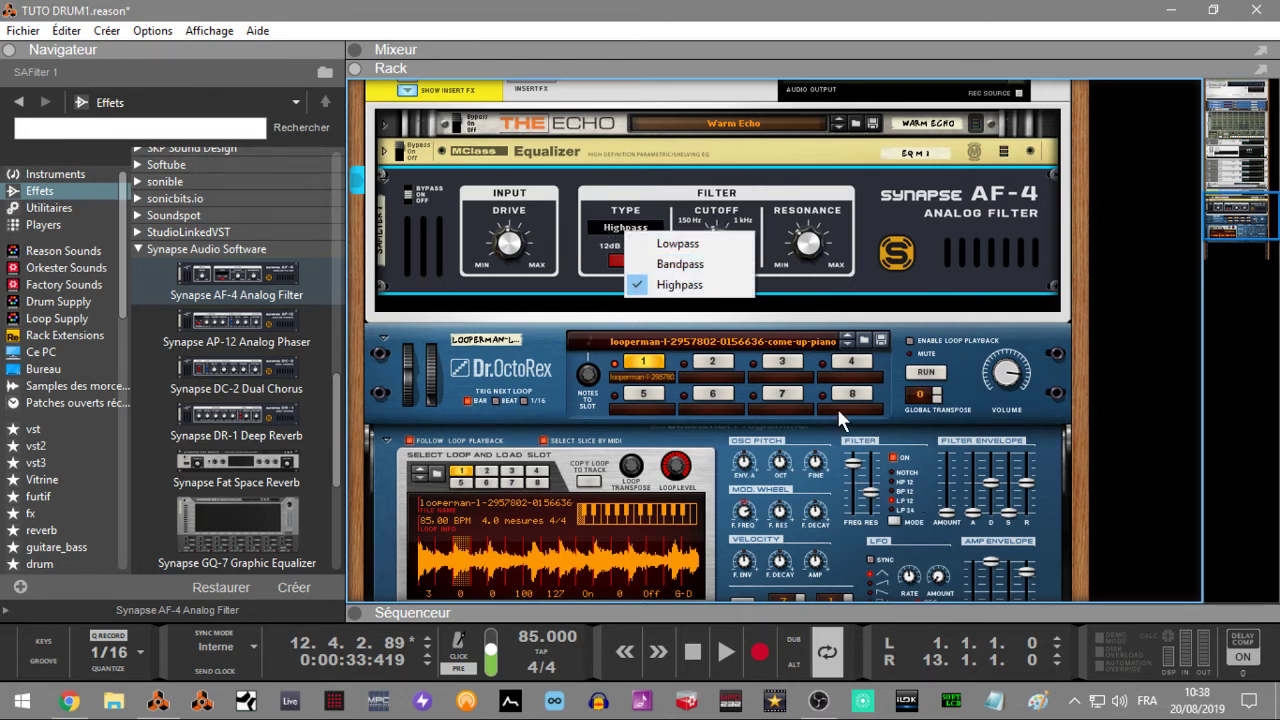
click(670, 246)
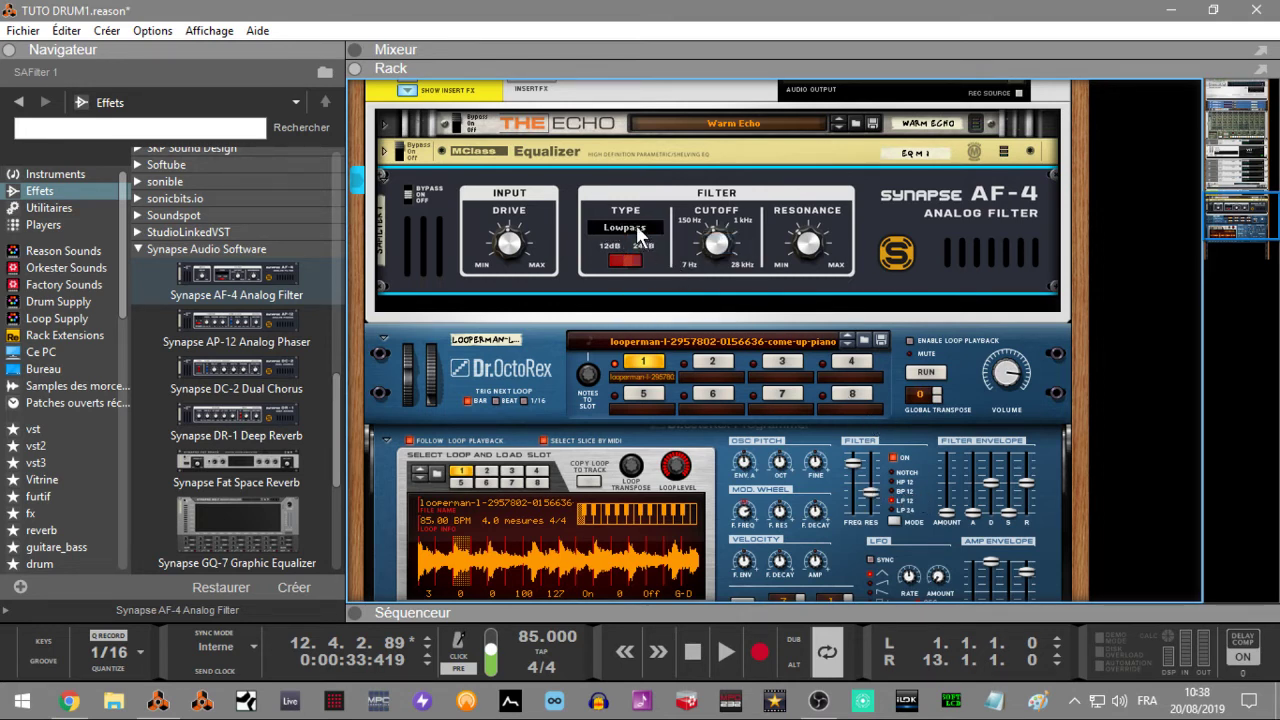
click(638, 236)
click(682, 262)
click(635, 236)
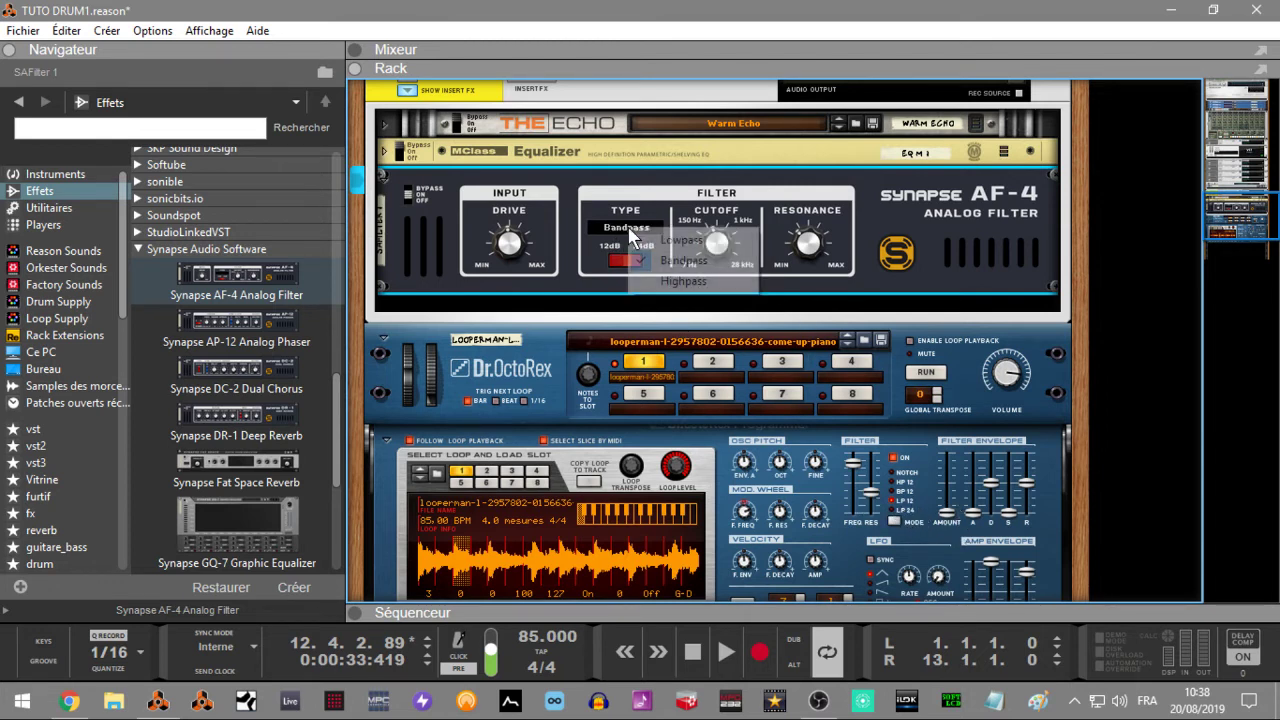
click(653, 240)
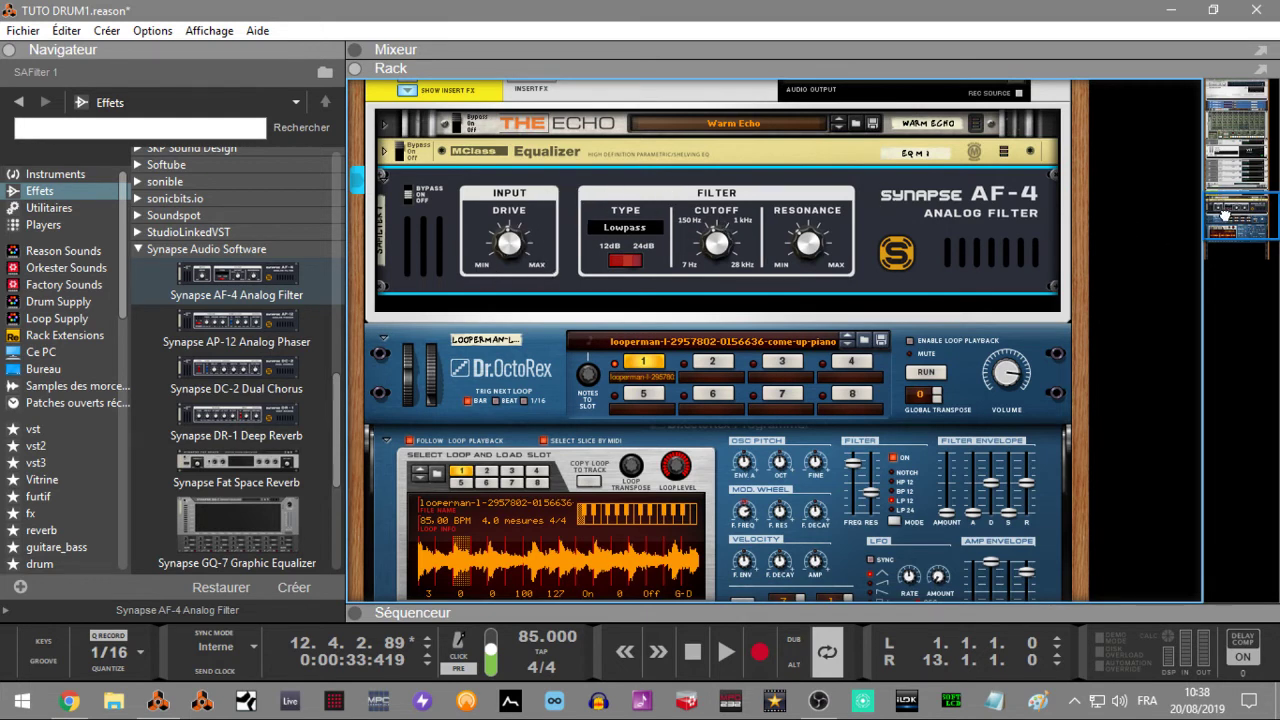
Delete the AF-4 filter from the piano channel's inserts and browse the remaining Synapse Audio effects.
drag(1224, 215, 1222, 210)
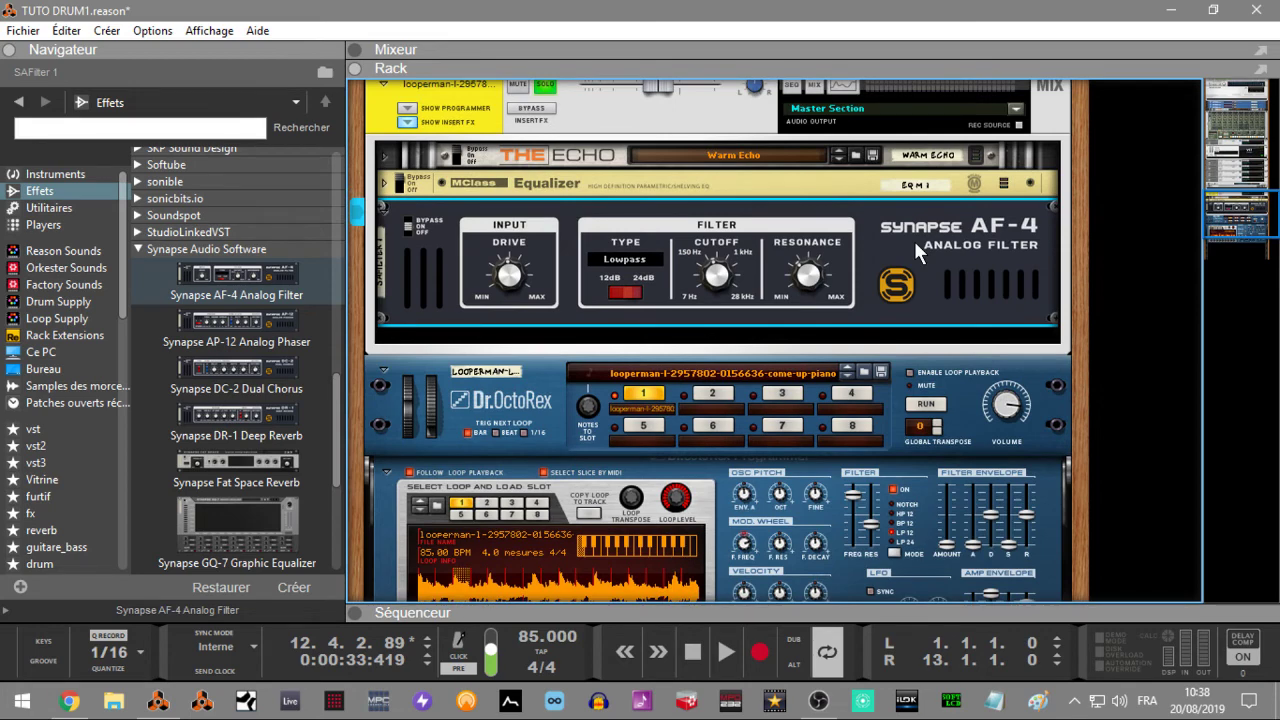
key(Delete)
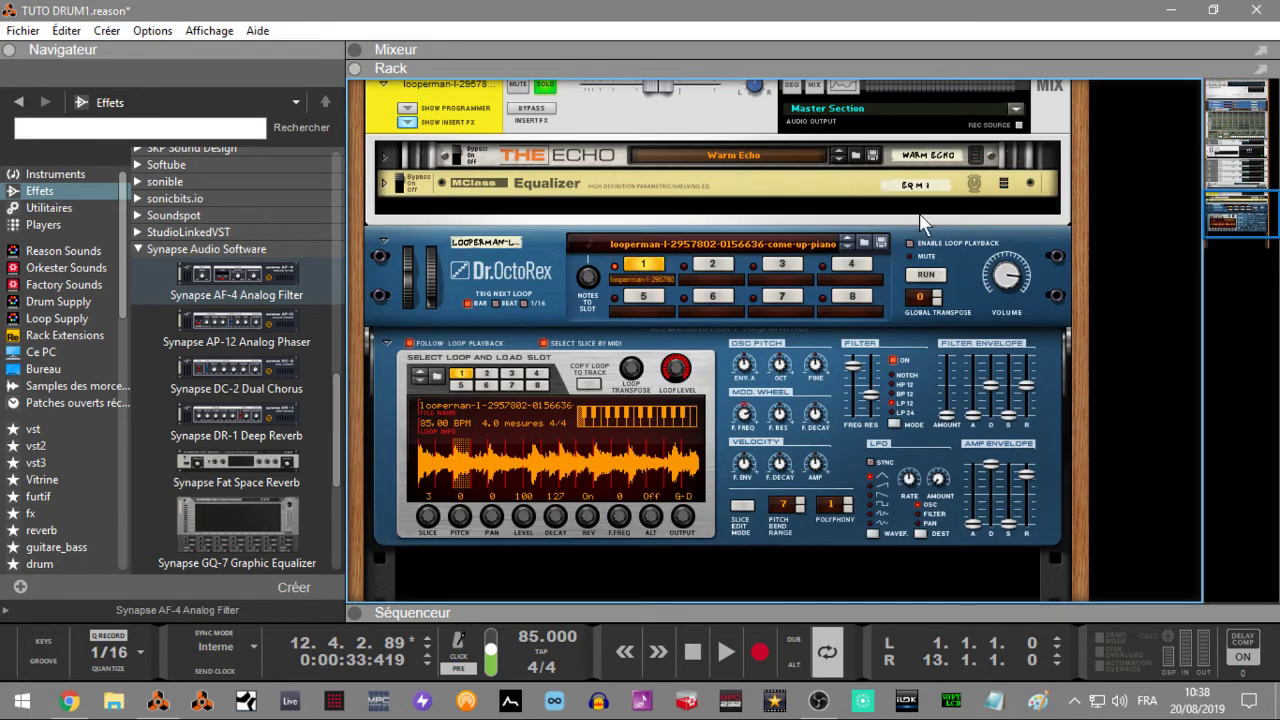
mouse_move(335, 415)
mouse_down()
mouse_move(352, 479)
mouse_move(337, 423)
mouse_up()
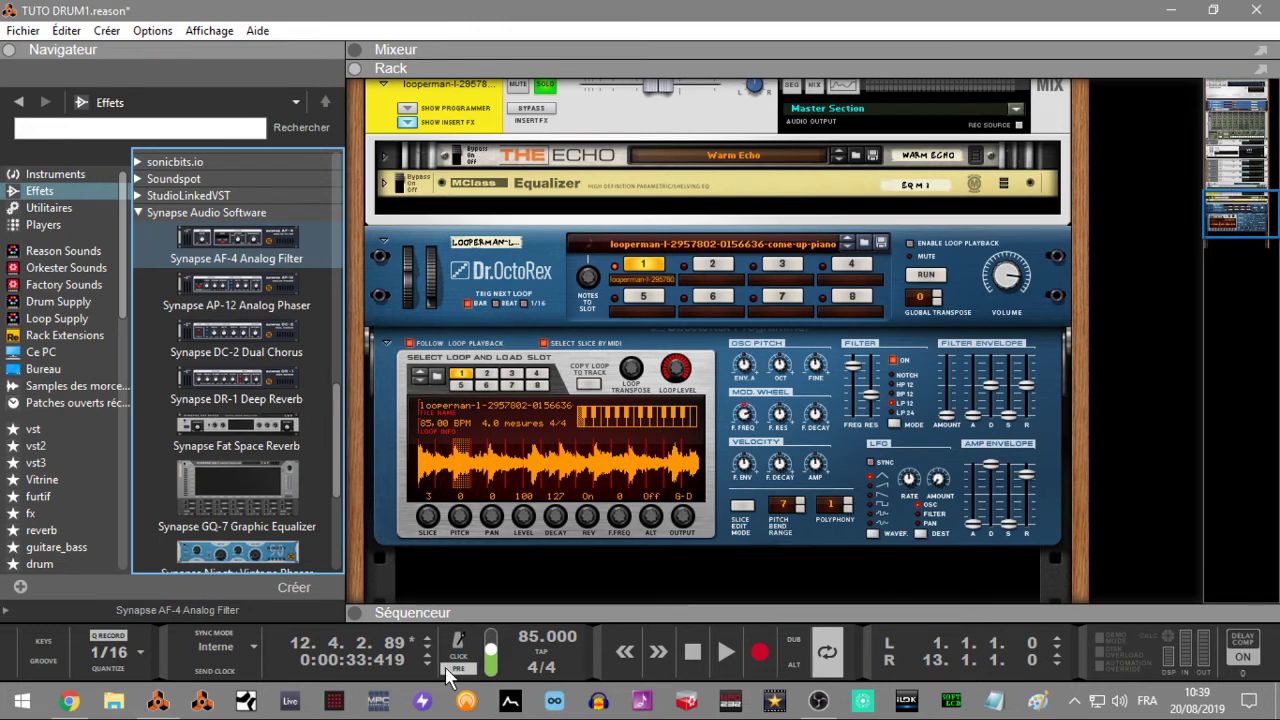
Switch to Chrome and review the GQ-7 equalizer and Fat Space reverb on Synapse's rack extensions page.
click(69, 701)
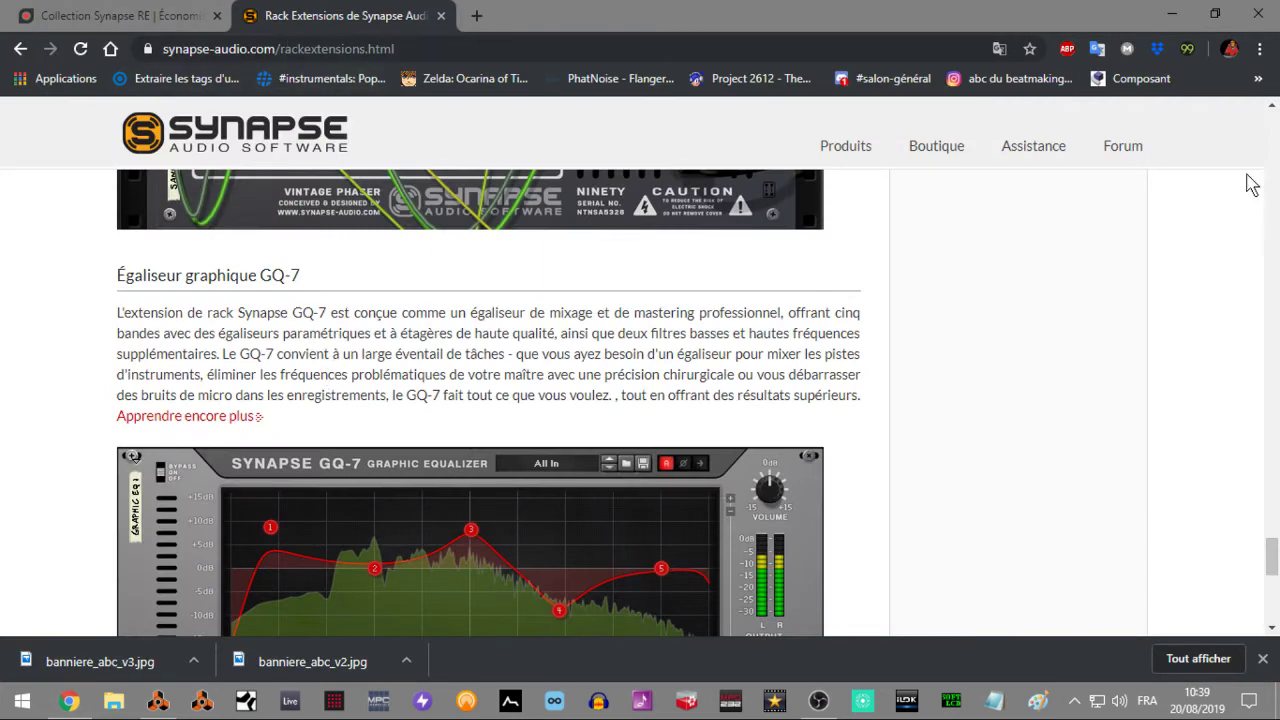
scroll(1272, 556, down, 10)
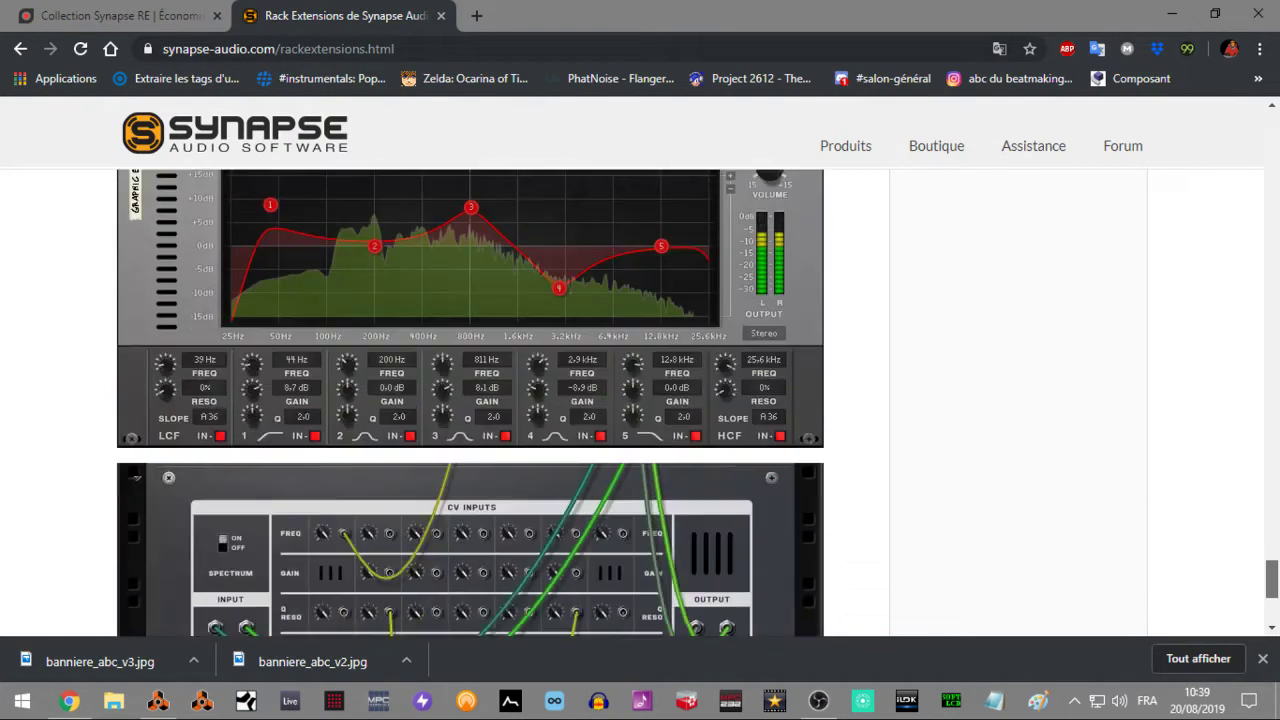
drag(1272, 600, 1268, 328)
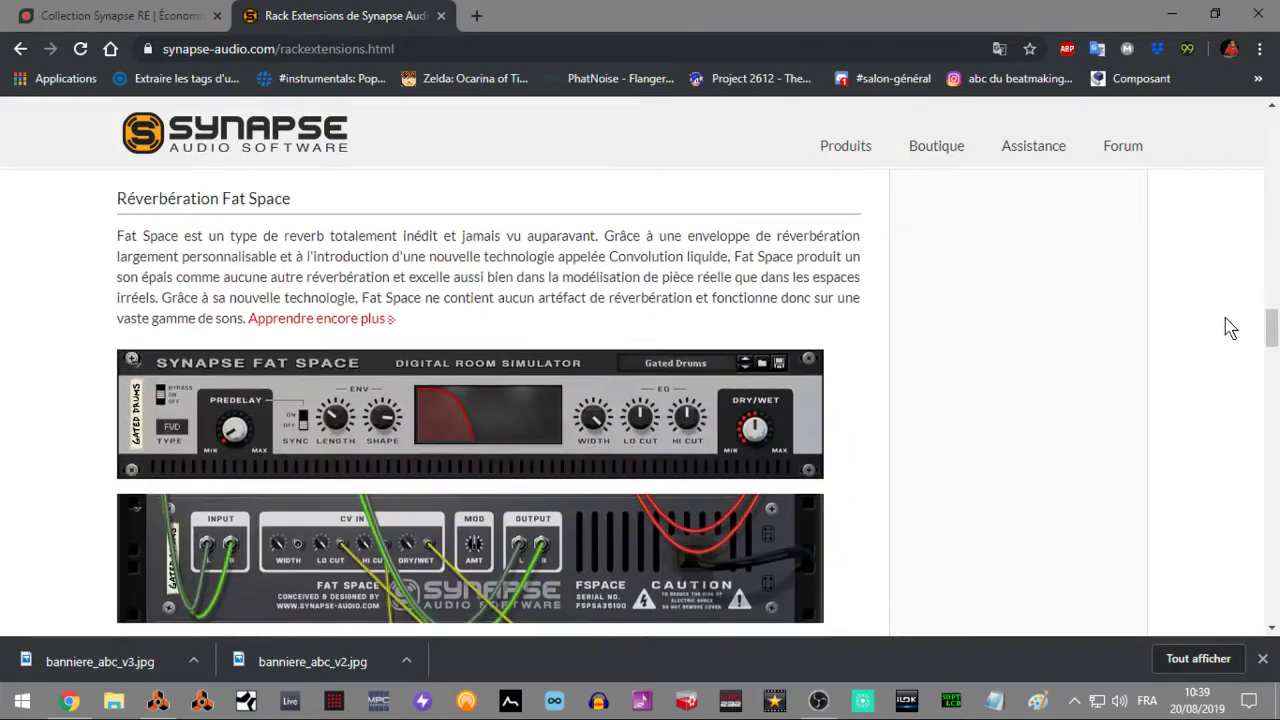
Review the price and included devices on the Collection Synapse RE page of the Propellerhead shop.
click(160, 18)
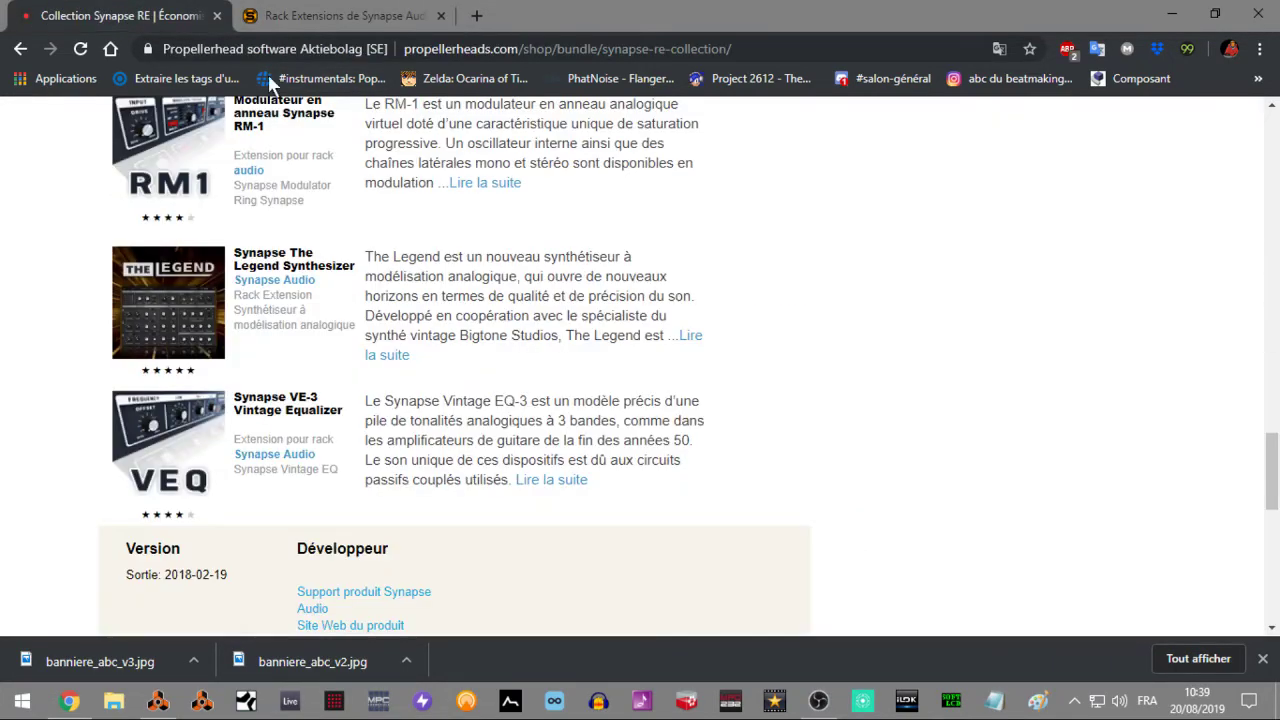
drag(1270, 480, 1221, 168)
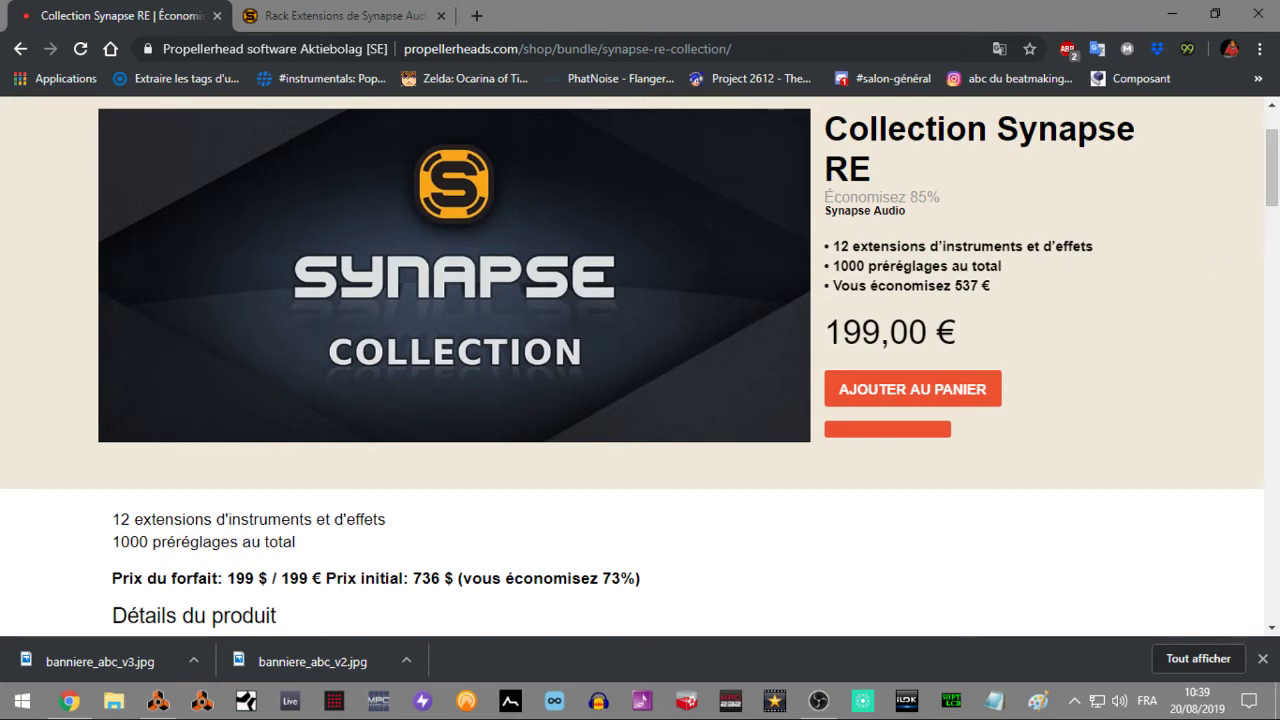
drag(1277, 182, 1277, 305)
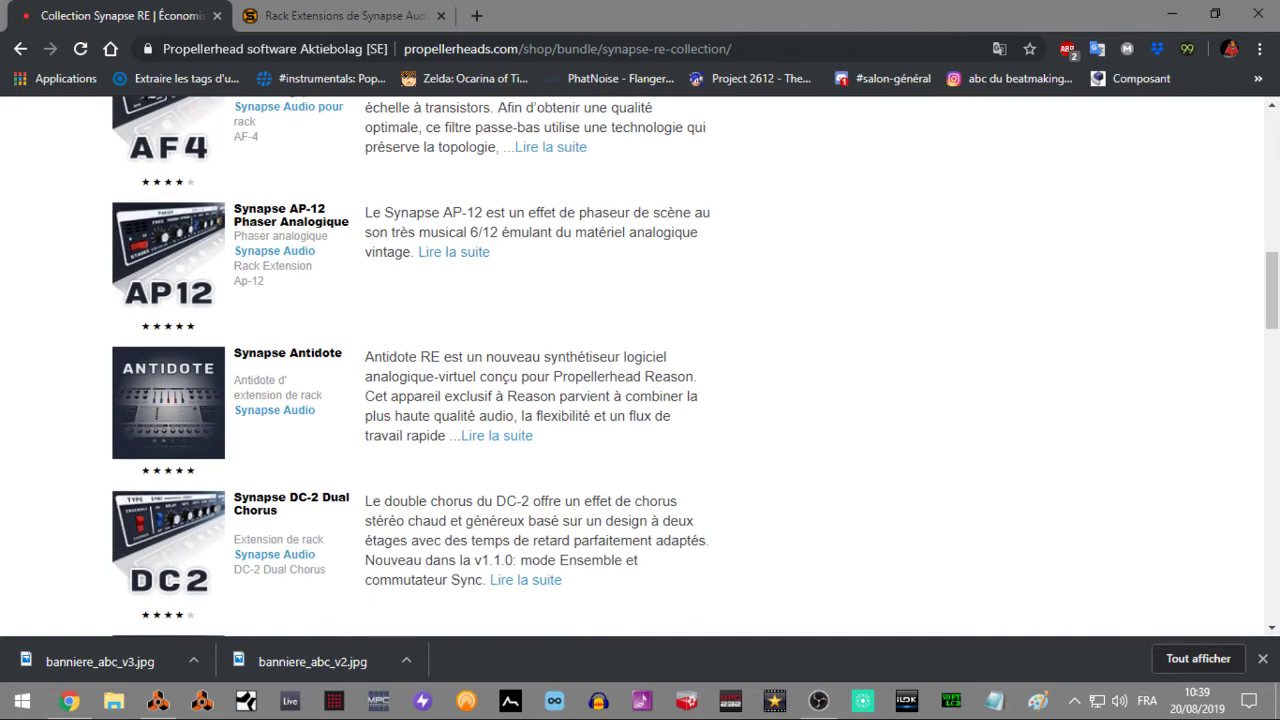